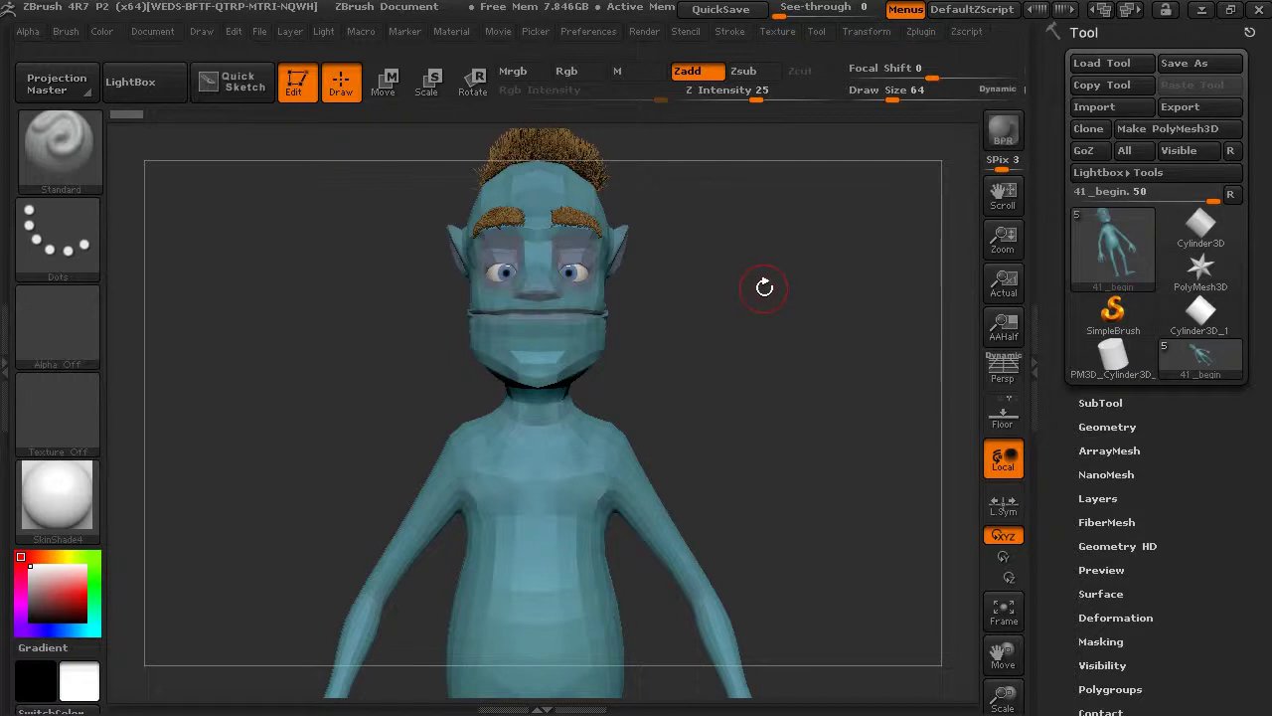
Review the texture map and normal map assigned to the 41_begin tool.
drag(1071, 474, 1037, 338)
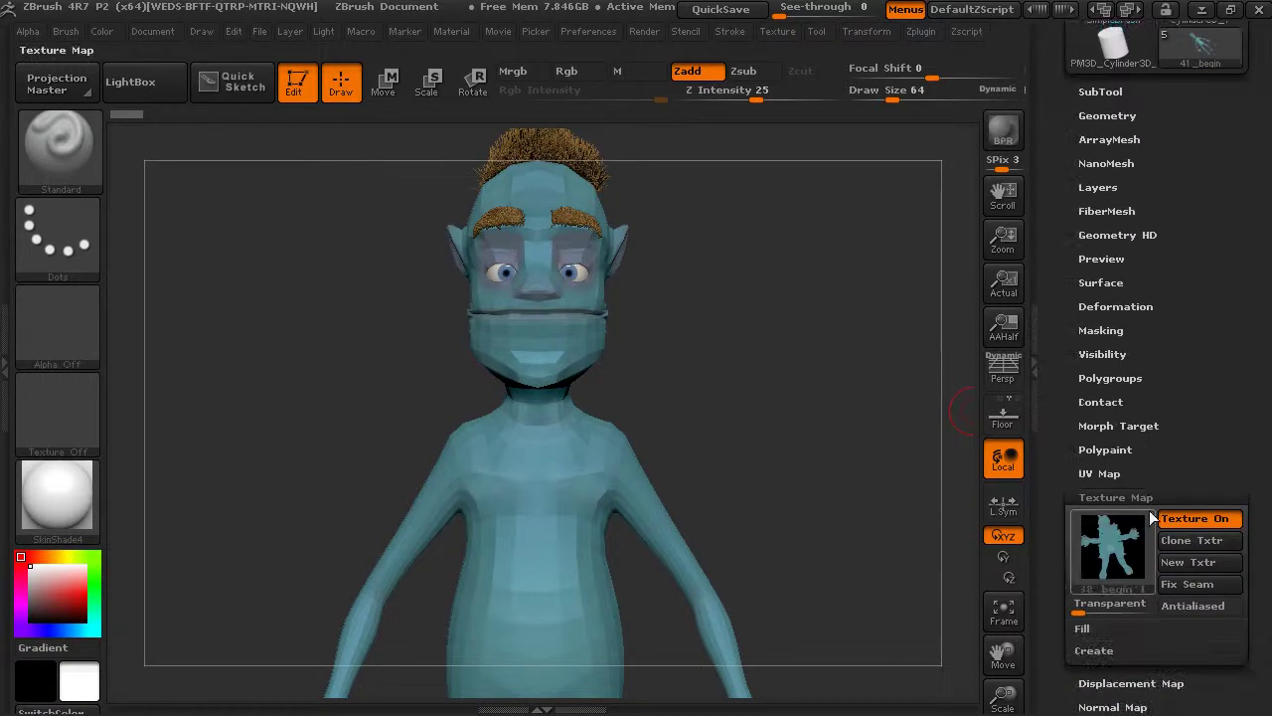
scroll(1111, 467, down, 2)
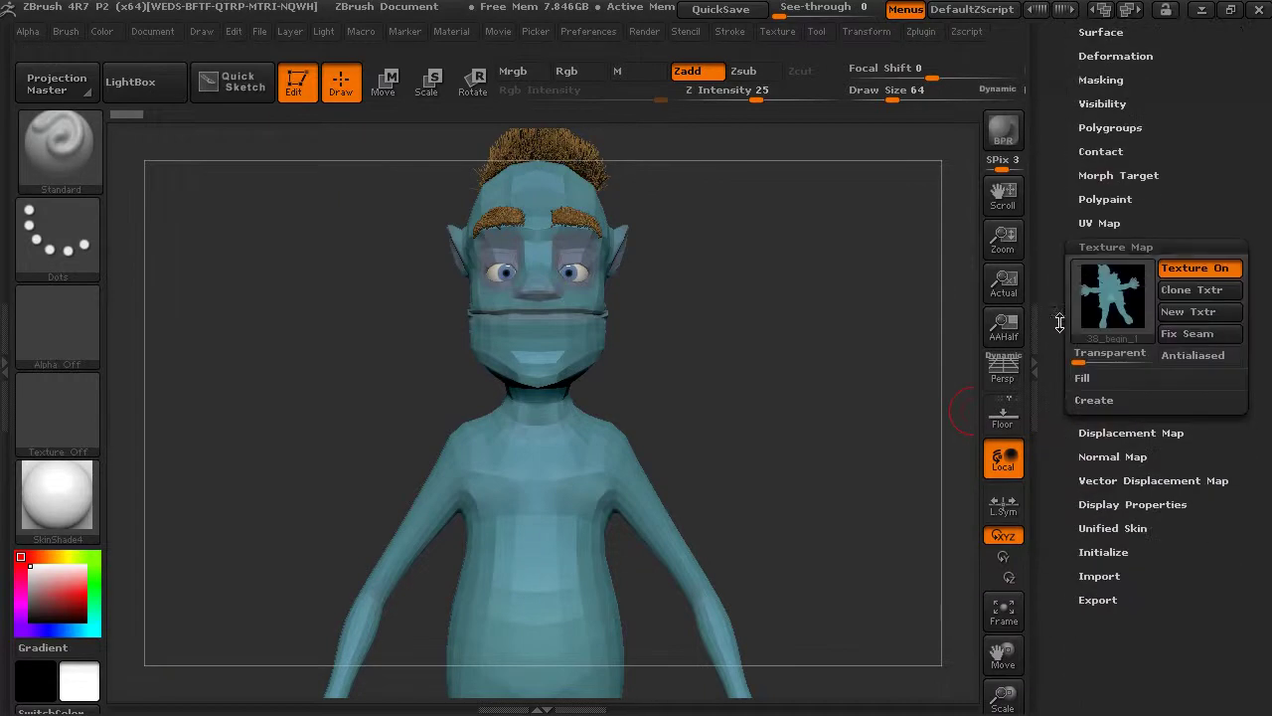
click(1113, 454)
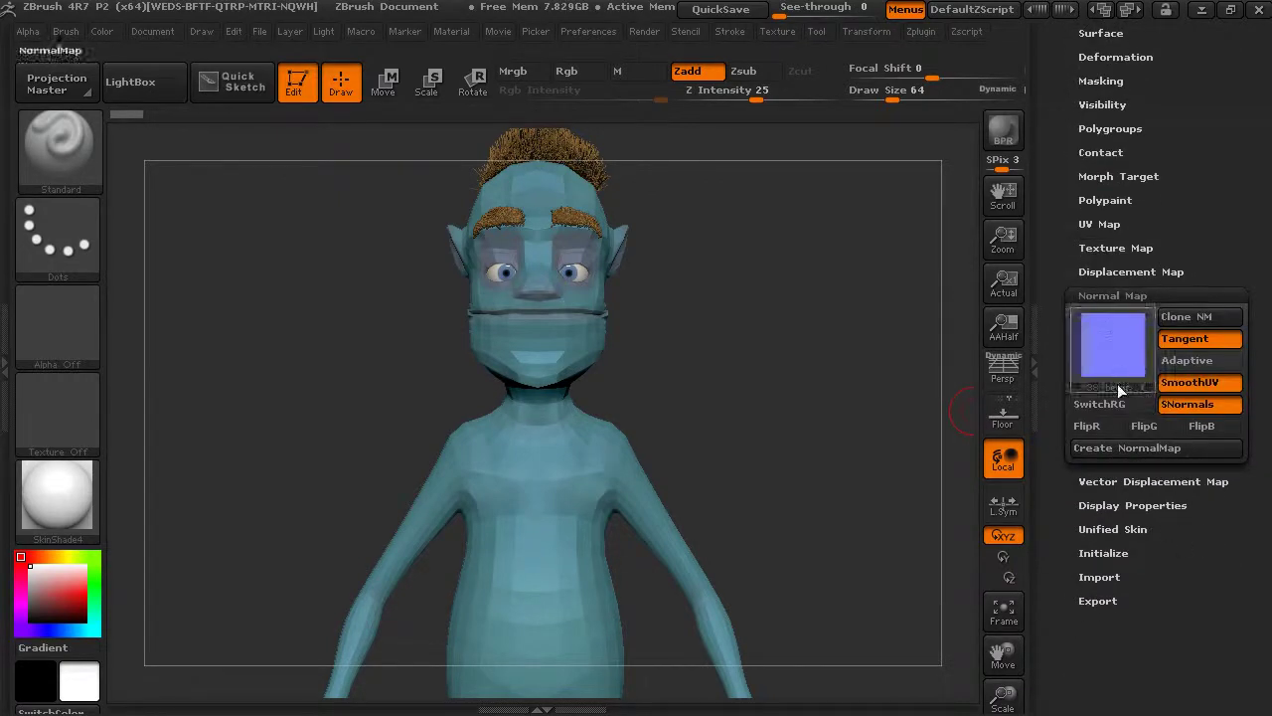
scroll(1059, 360, up, 2)
scroll(1058, 361, up, 1)
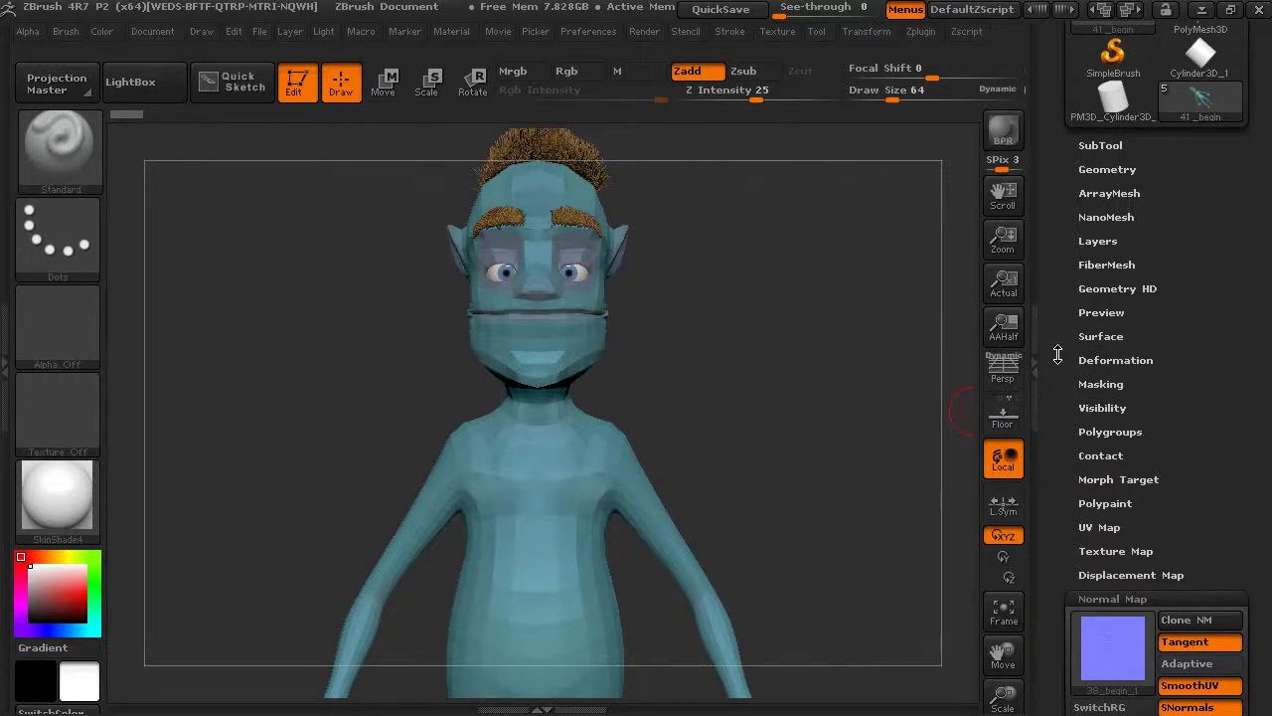
scroll(1058, 354, up, 5)
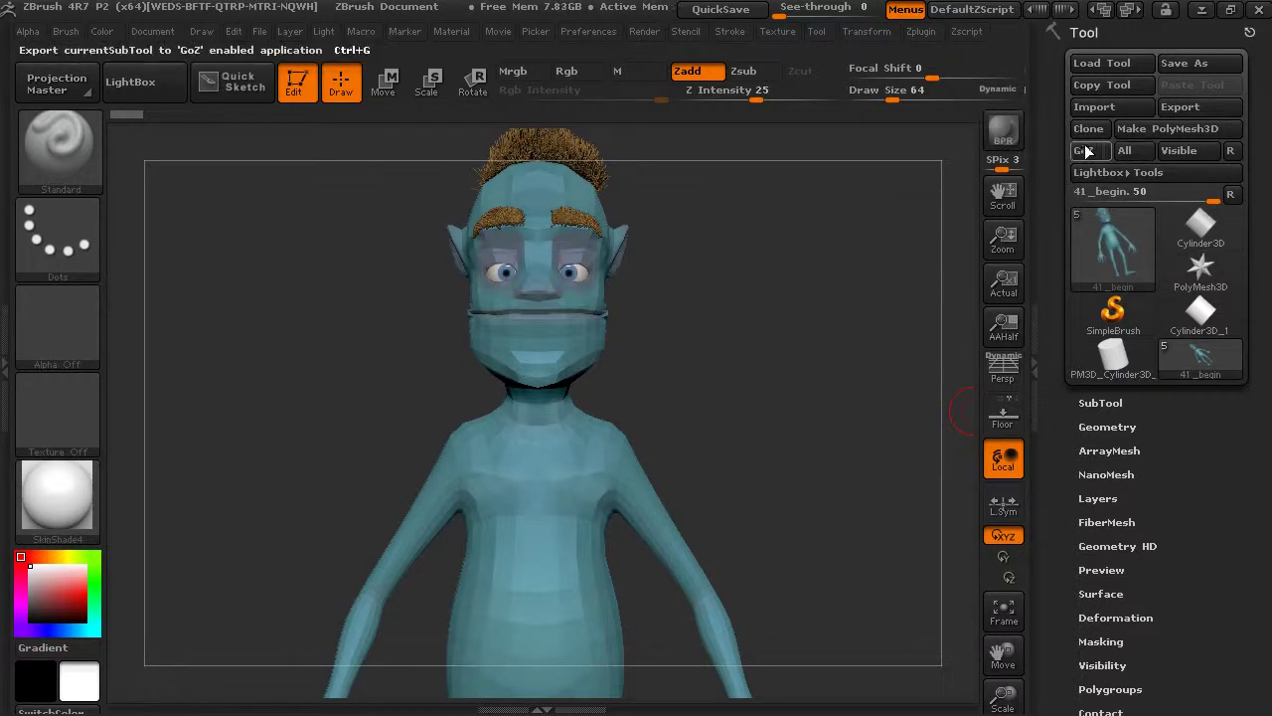
Check the list of GoZ target applications and the GoZ options in the preferences without changing the current target.
click(1230, 151)
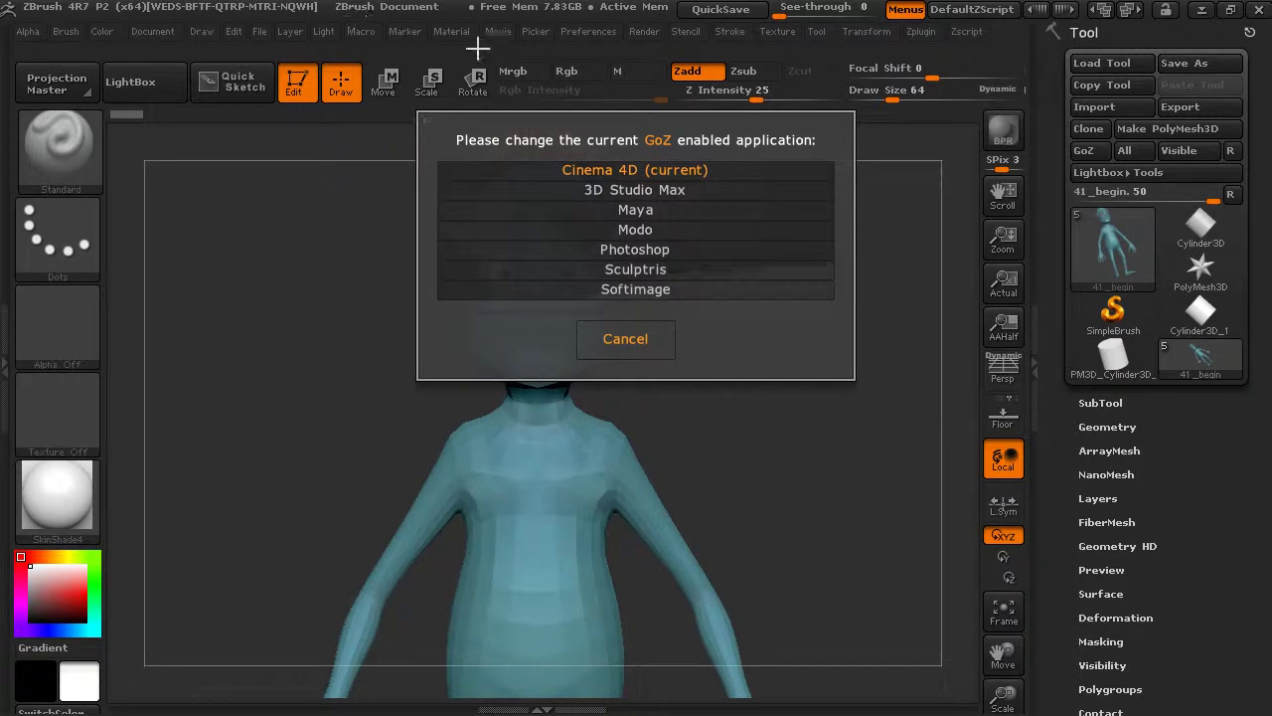
click(624, 340)
click(596, 31)
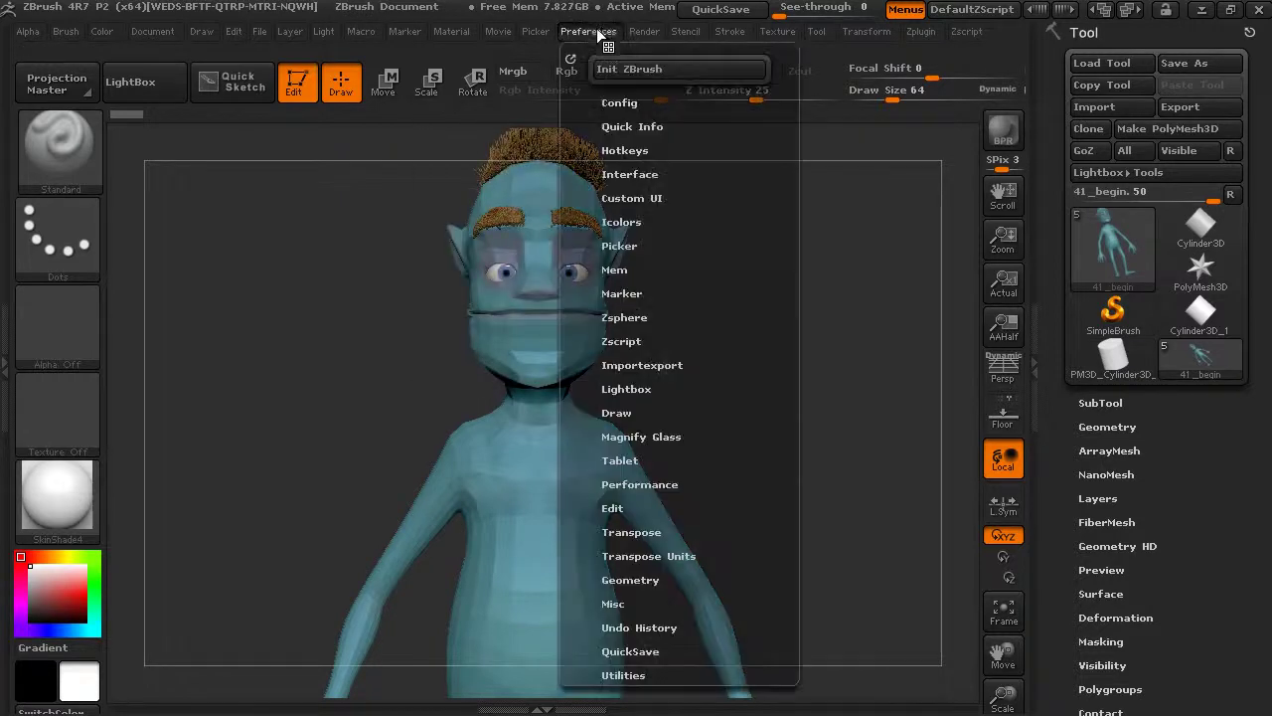
drag(606, 497, 600, 316)
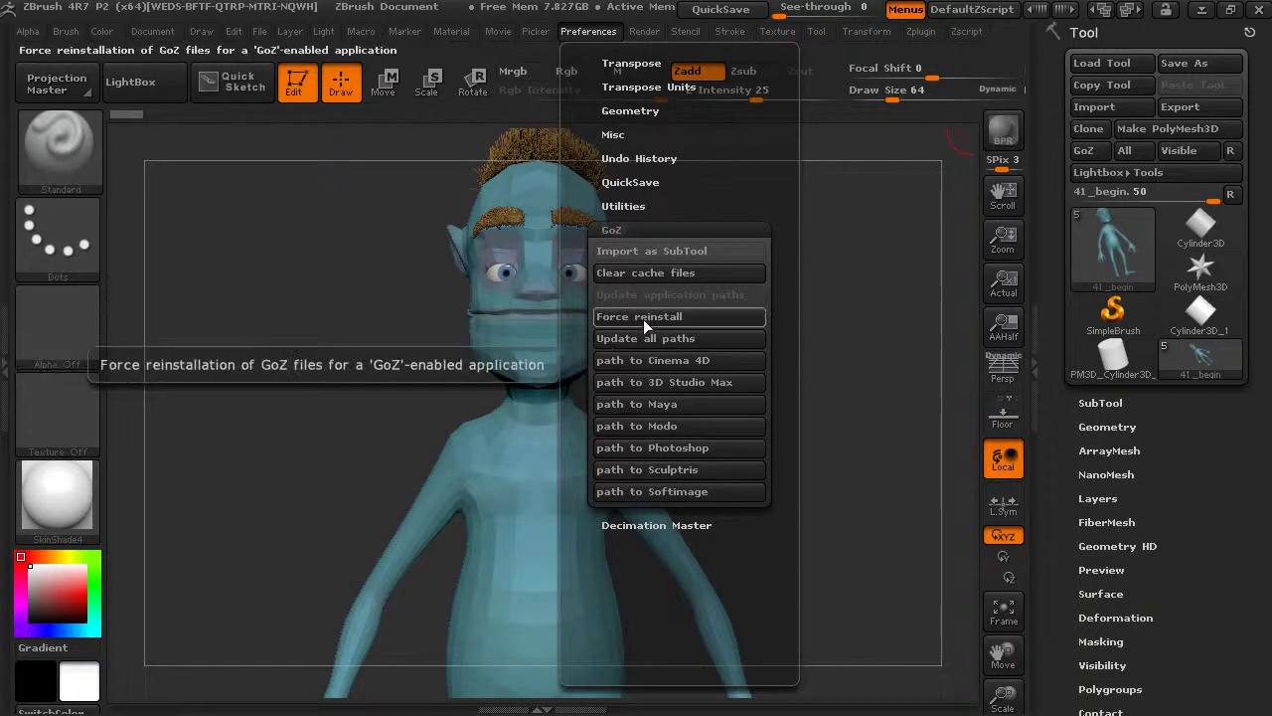
click(718, 228)
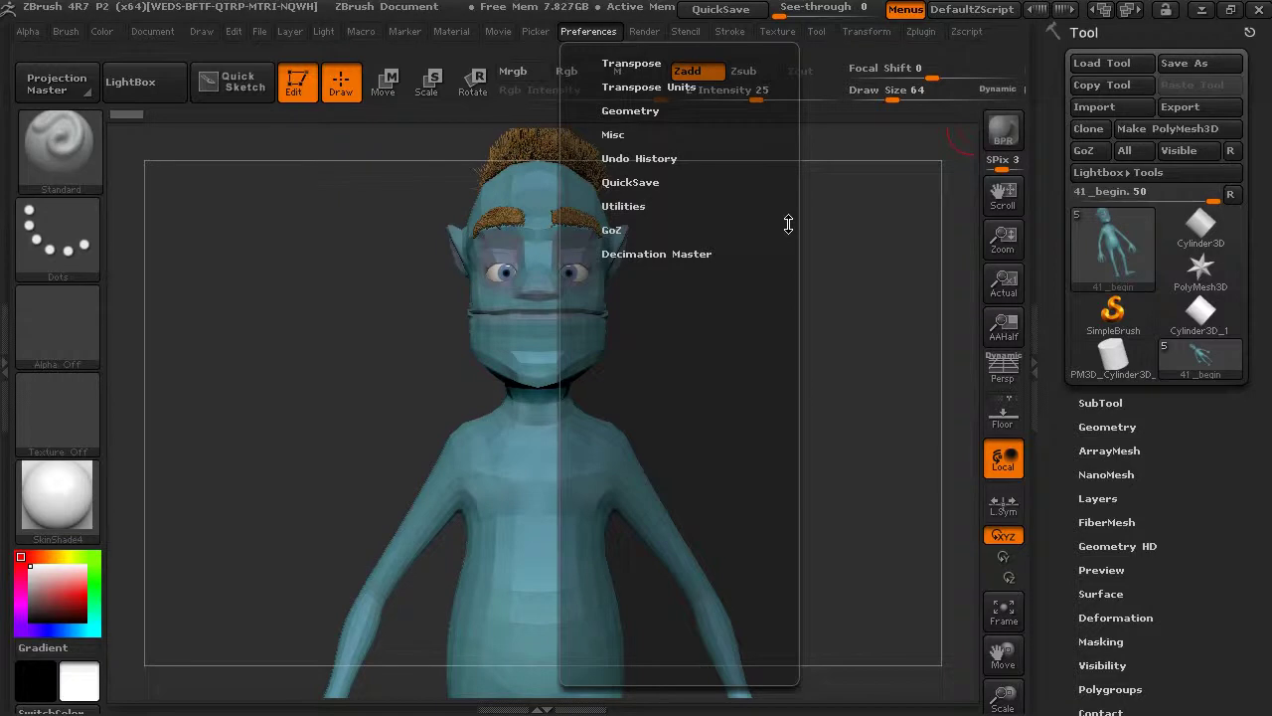
click(1233, 151)
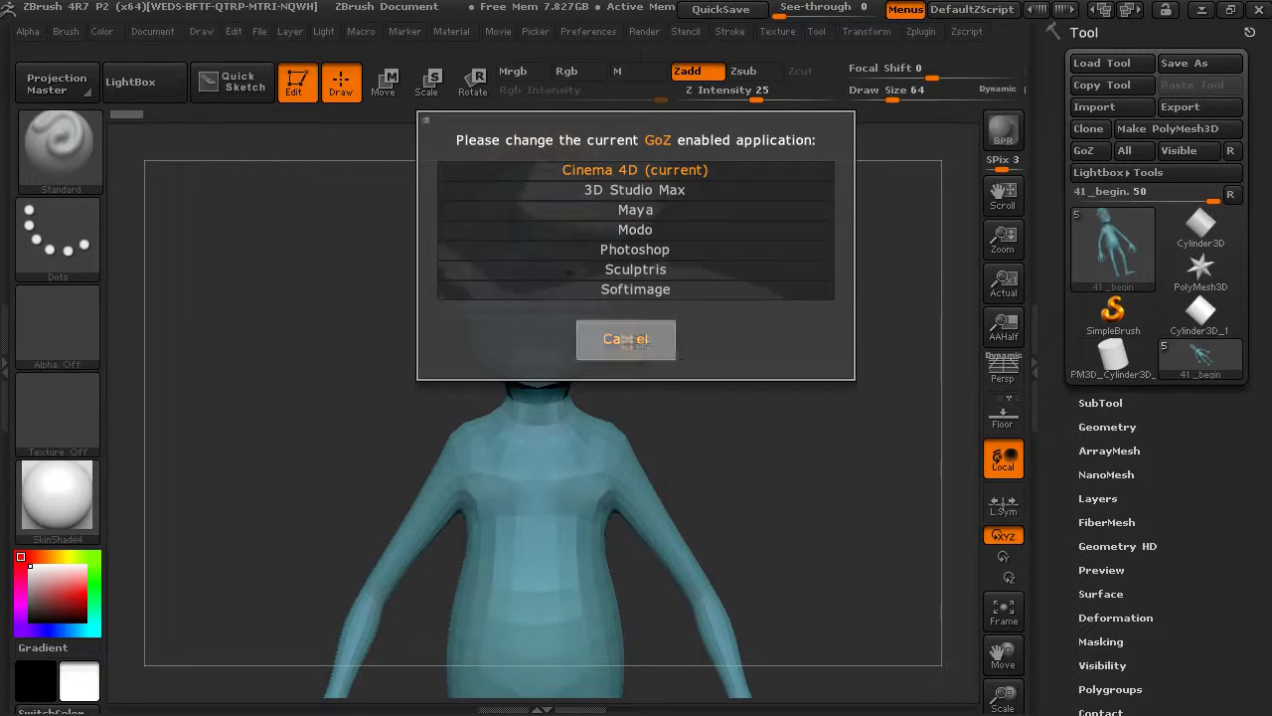
click(627, 339)
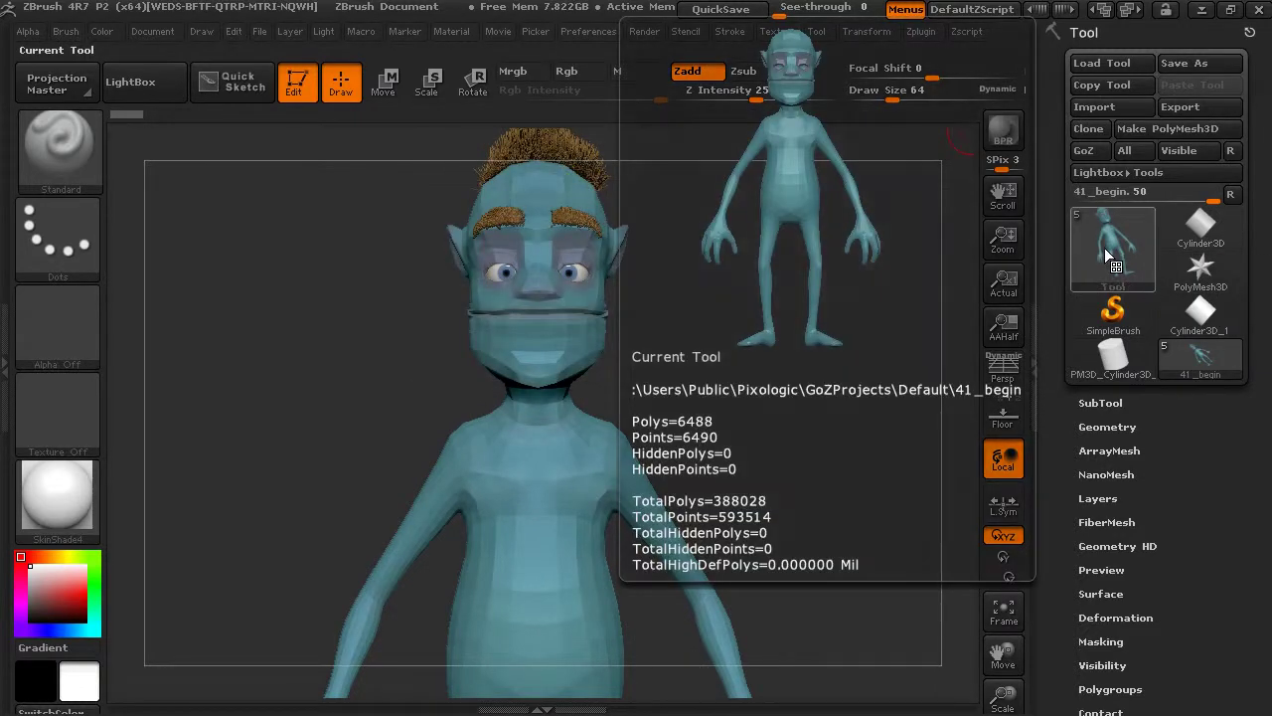
Rename the 41_begin body subtool to Troll41.
click(1113, 402)
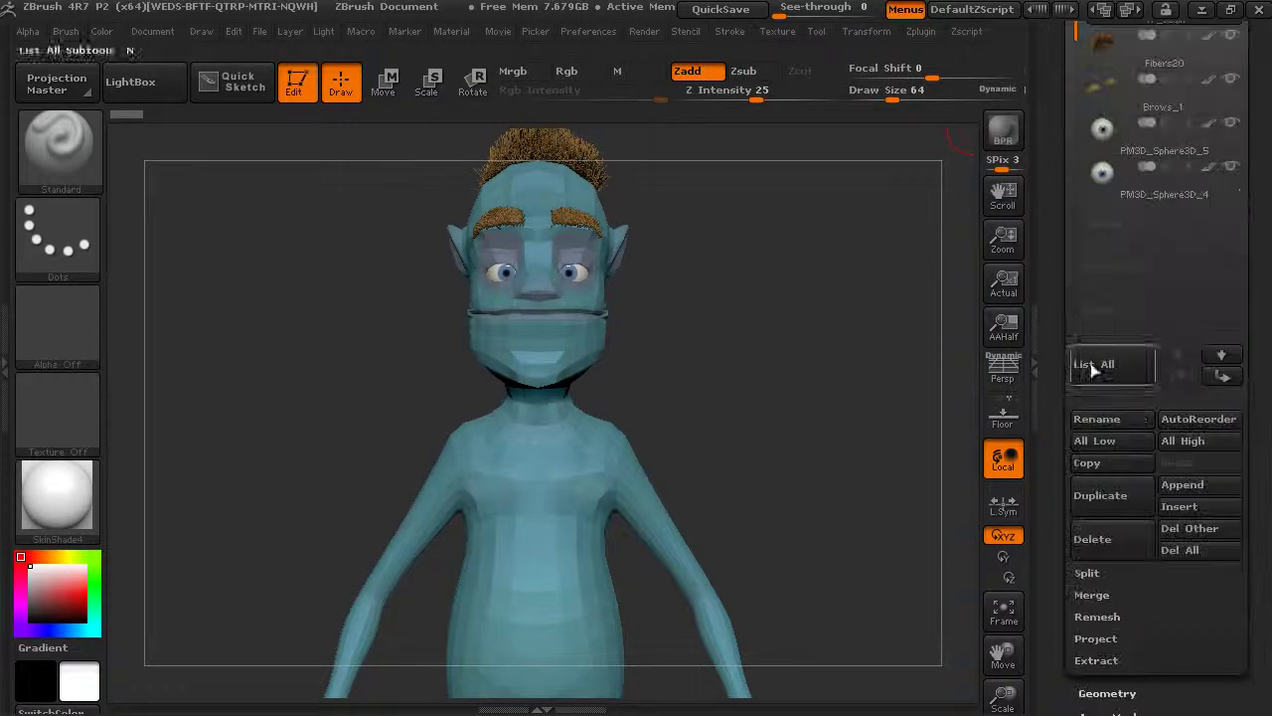
drag(1065, 226, 1068, 333)
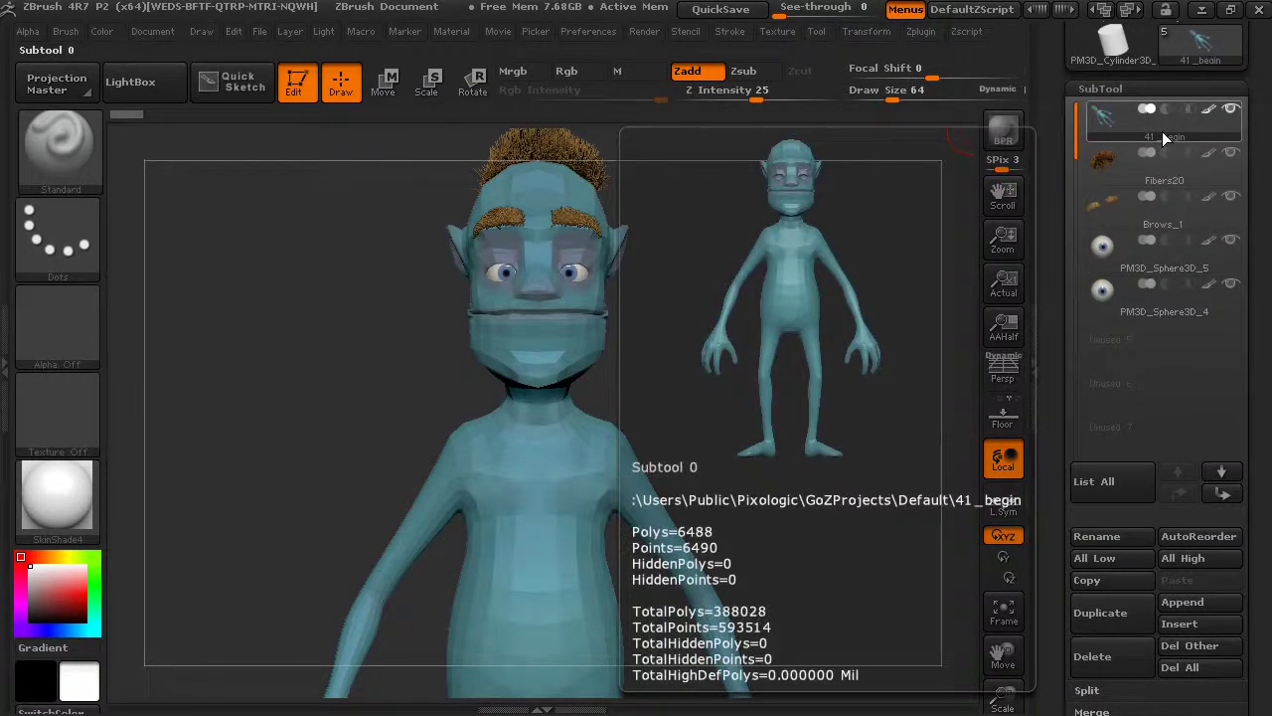
mouse_move(1148, 142)
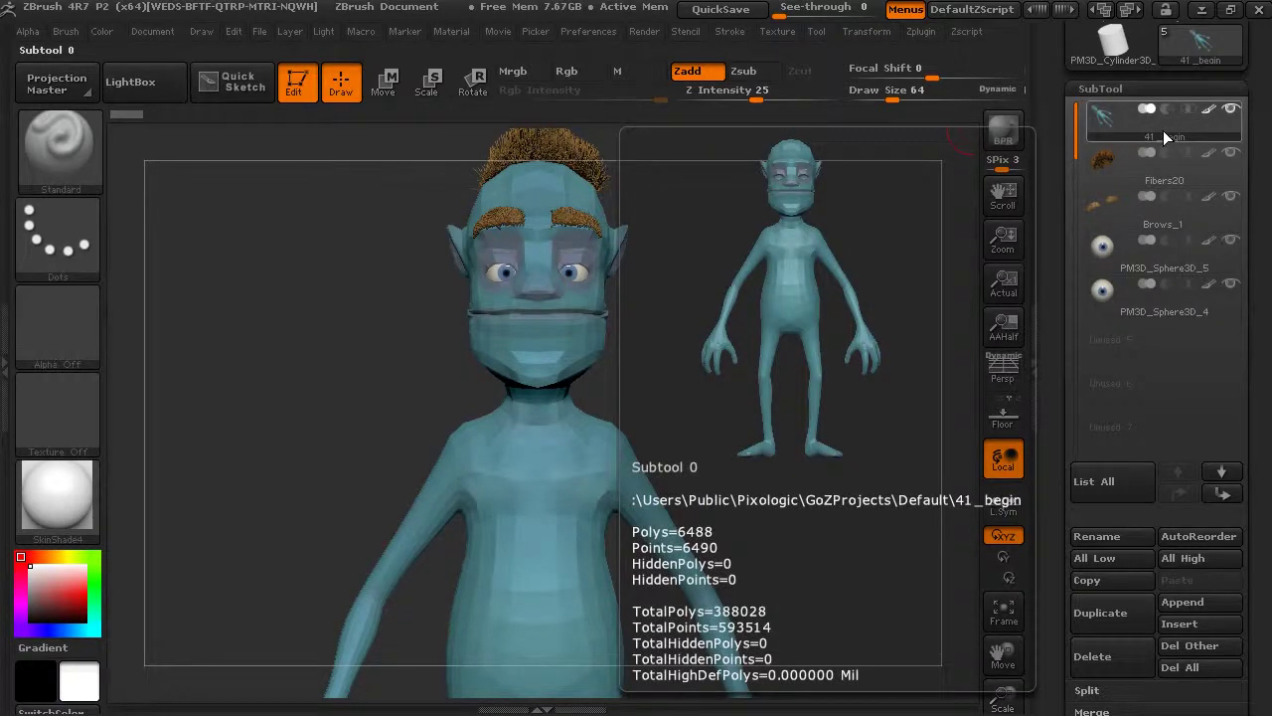
click(1103, 534)
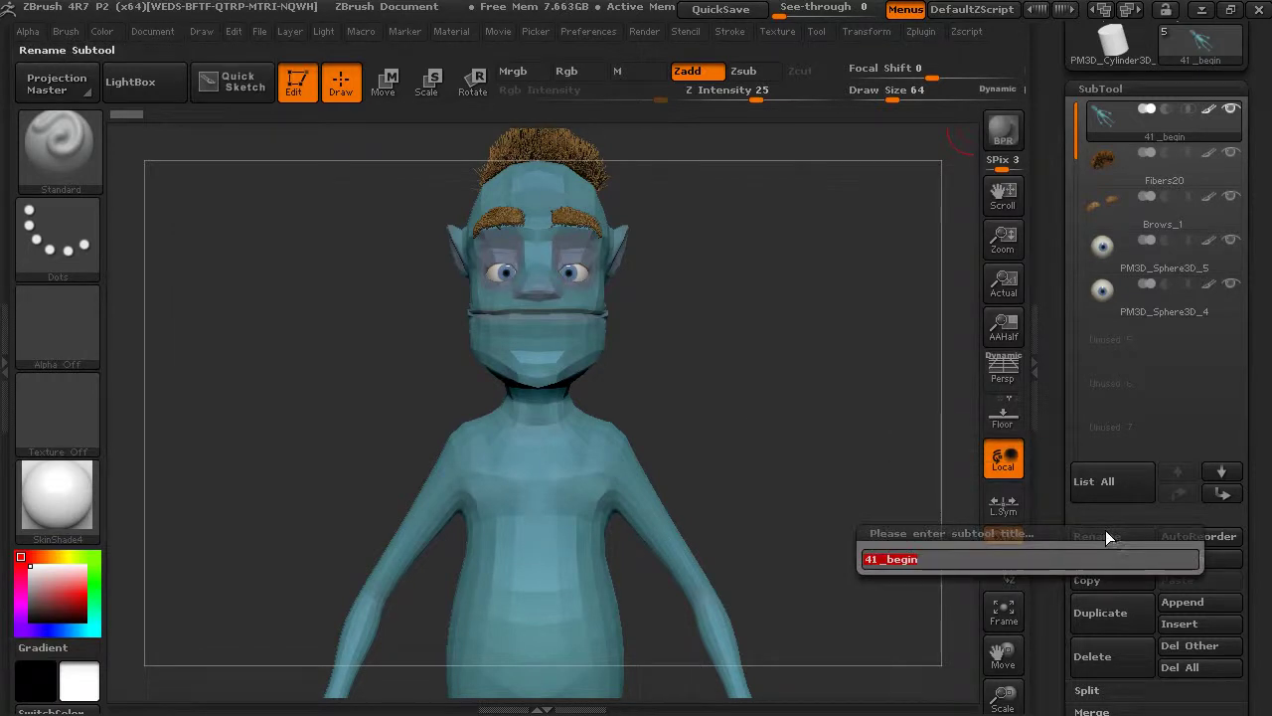
text(Trao)
key(BackSpace)
key(BackSpace)
text(oll41)
key(Return)
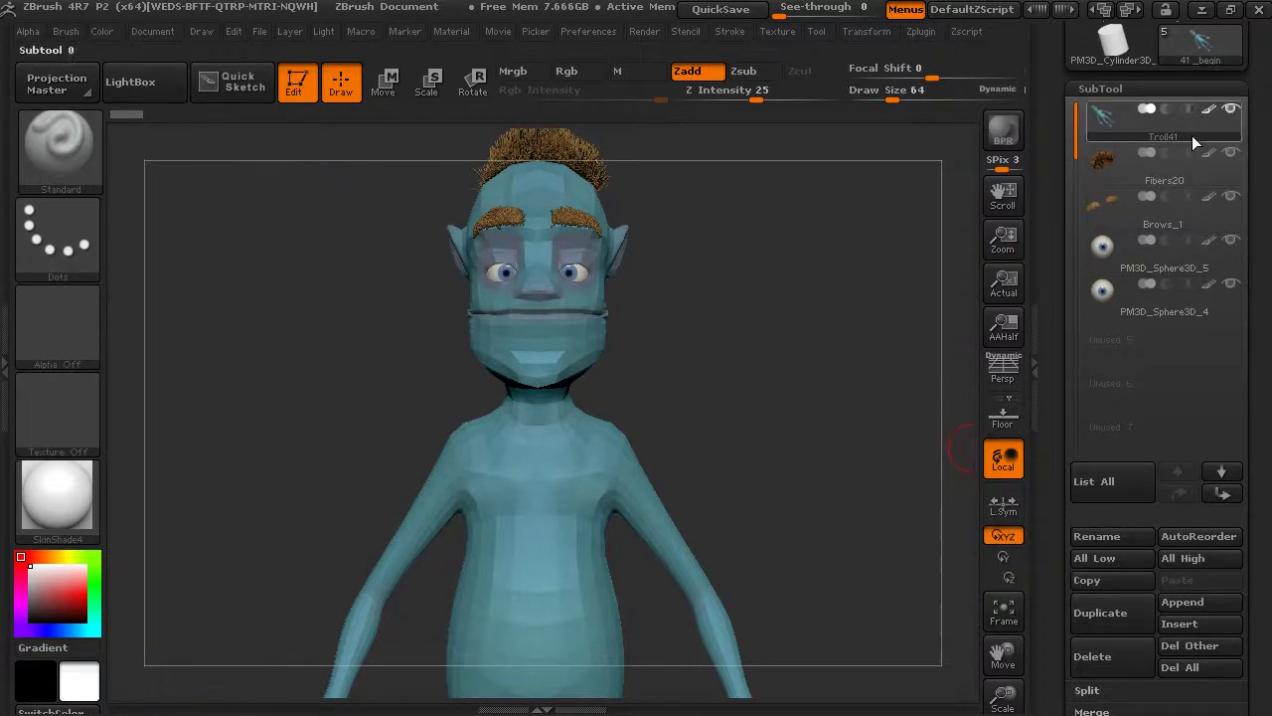
mouse_move(1194, 140)
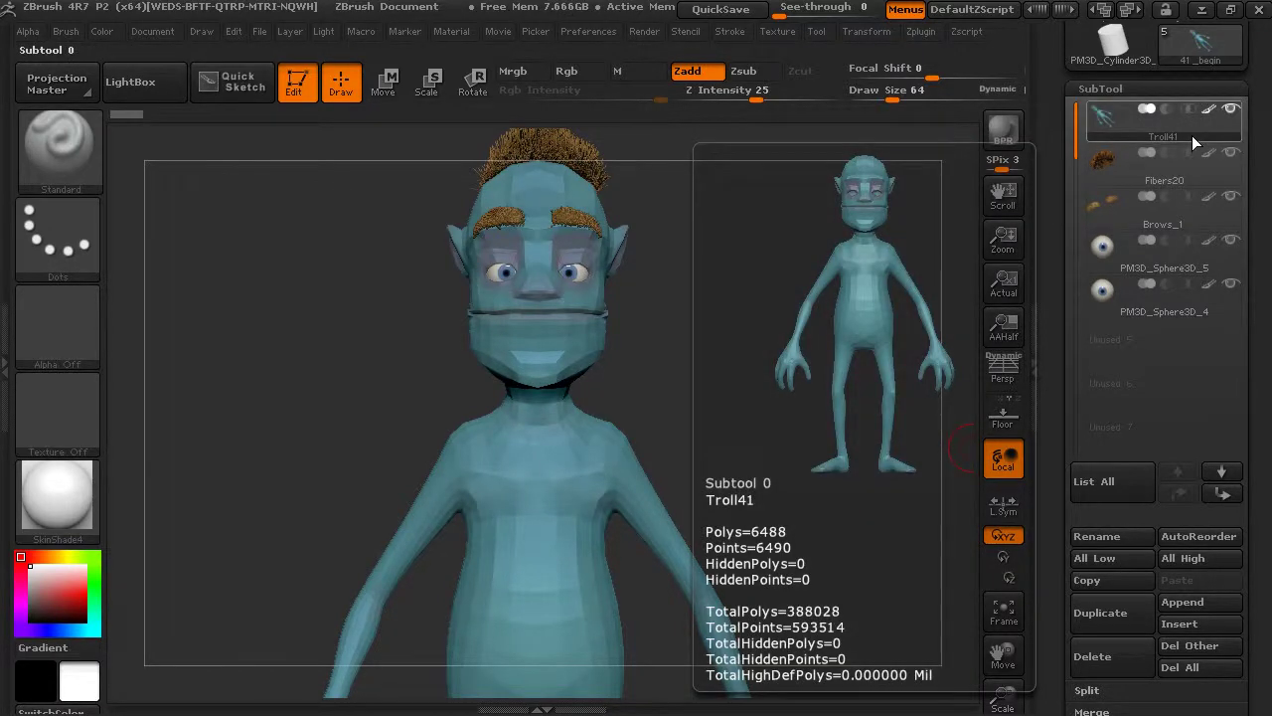
Send the Troll41 subtool to Cinema 4D with GoZ.
drag(1056, 165, 1083, 318)
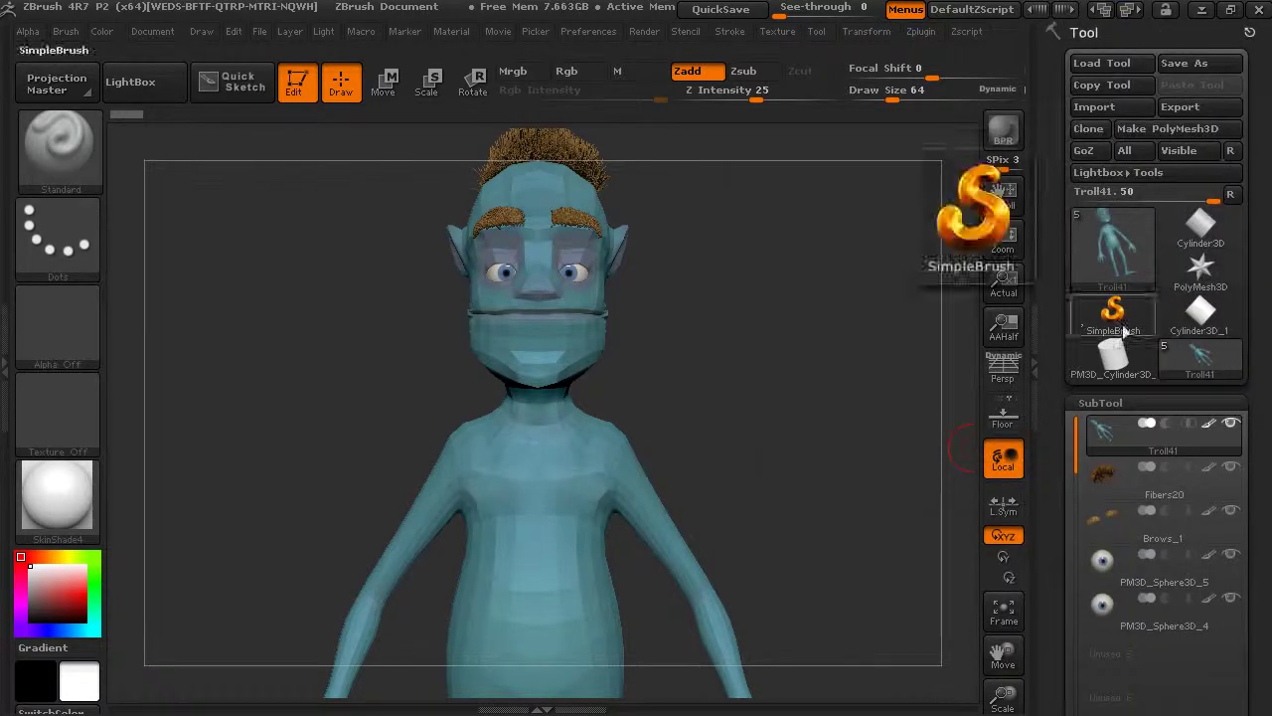
mouse_move(1196, 452)
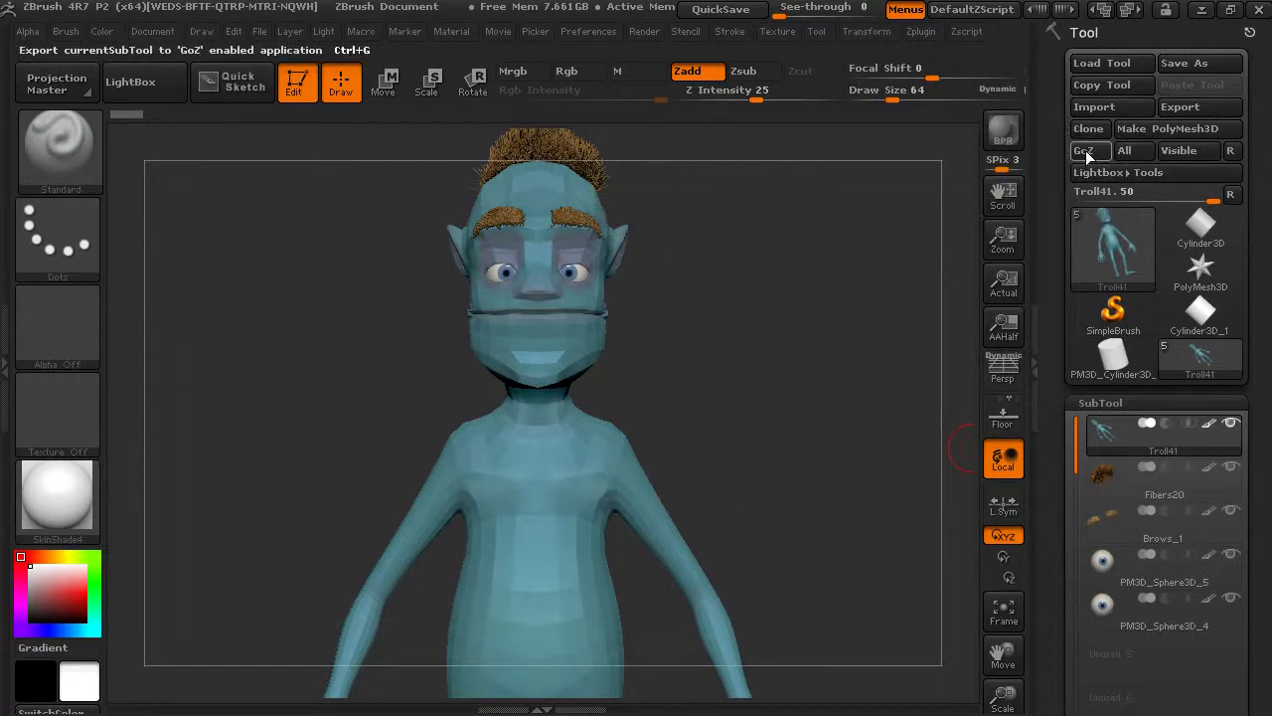
scroll(1200, 417, down, 1)
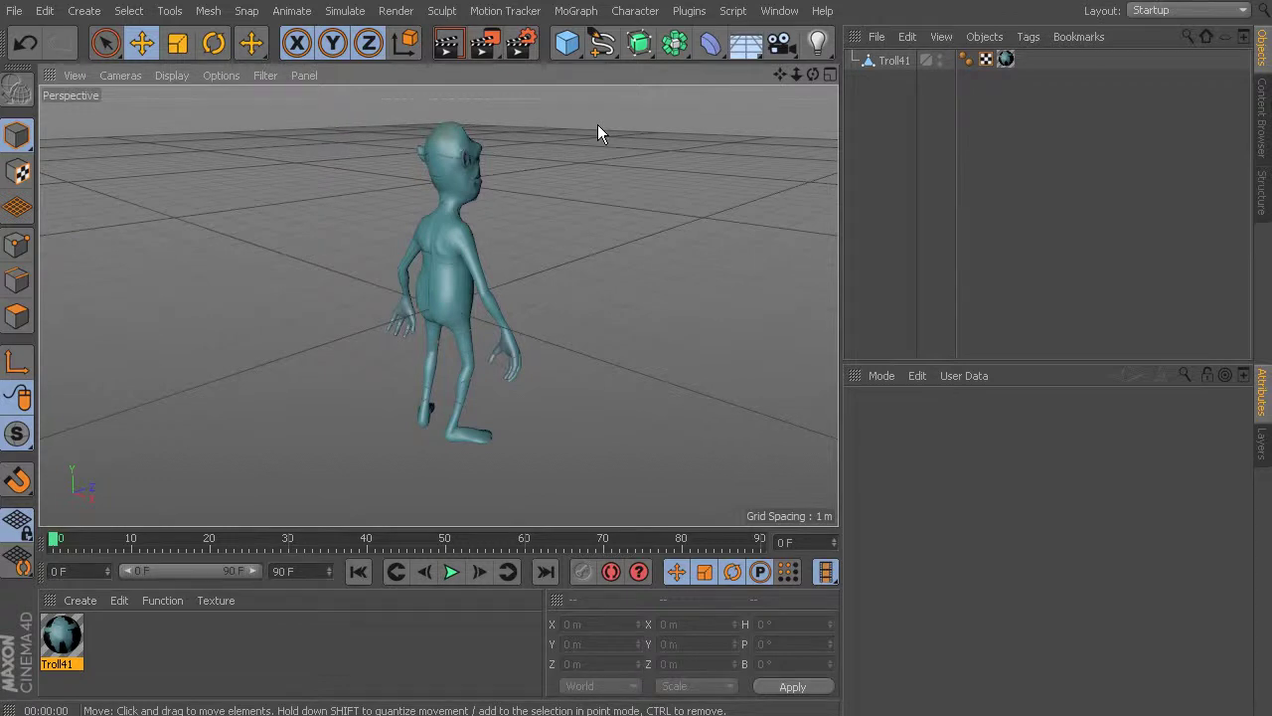
Inspect the transferred Troll41 model in the Cinema 4D viewport, from the full body to the chest and head.
alt+drag(566, 285, 130, 287)
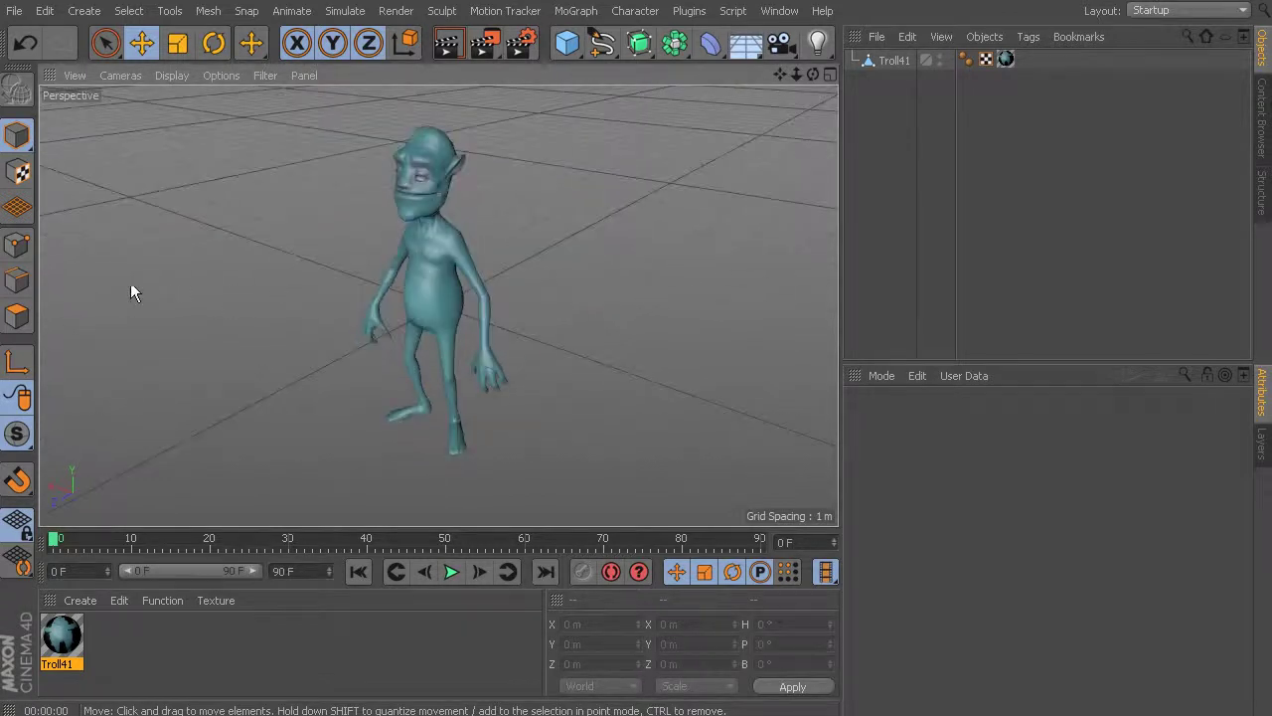
alt+right_drag(131, 287, 472, 276)
alt+middle_drag(540, 281, 211, 407)
alt+drag(211, 407, 415, 390)
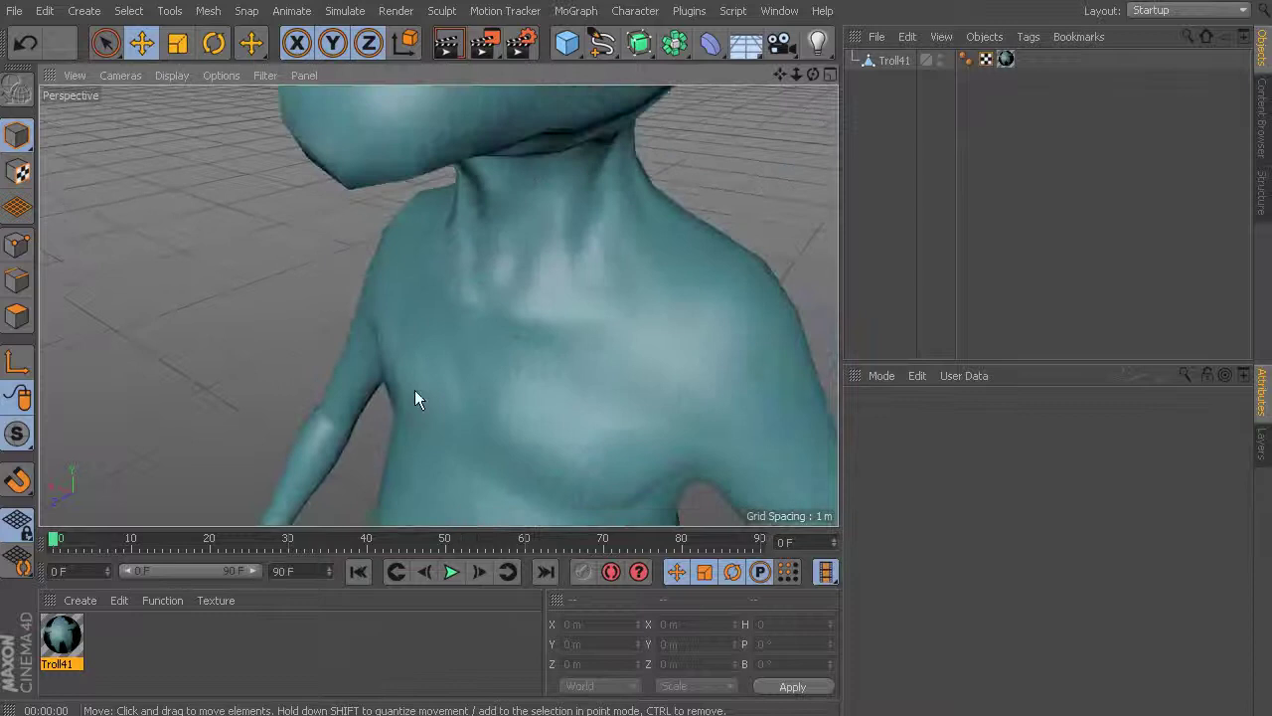
alt+right_drag(415, 390, 442, 366)
click(443, 374)
alt+drag(574, 378, 517, 299)
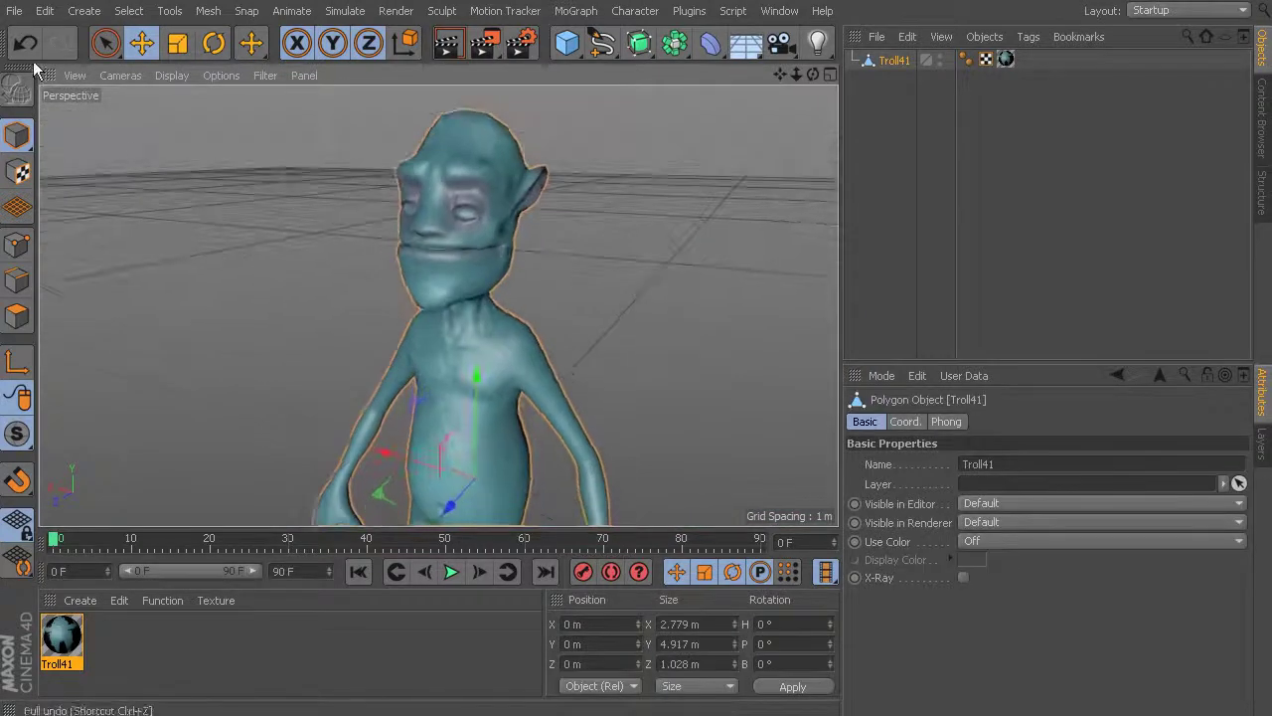
Inspect the troll's mesh with Gouraud Shading (Lines) and return the viewport to plain Gouraud Shading.
click(128, 90)
click(121, 77)
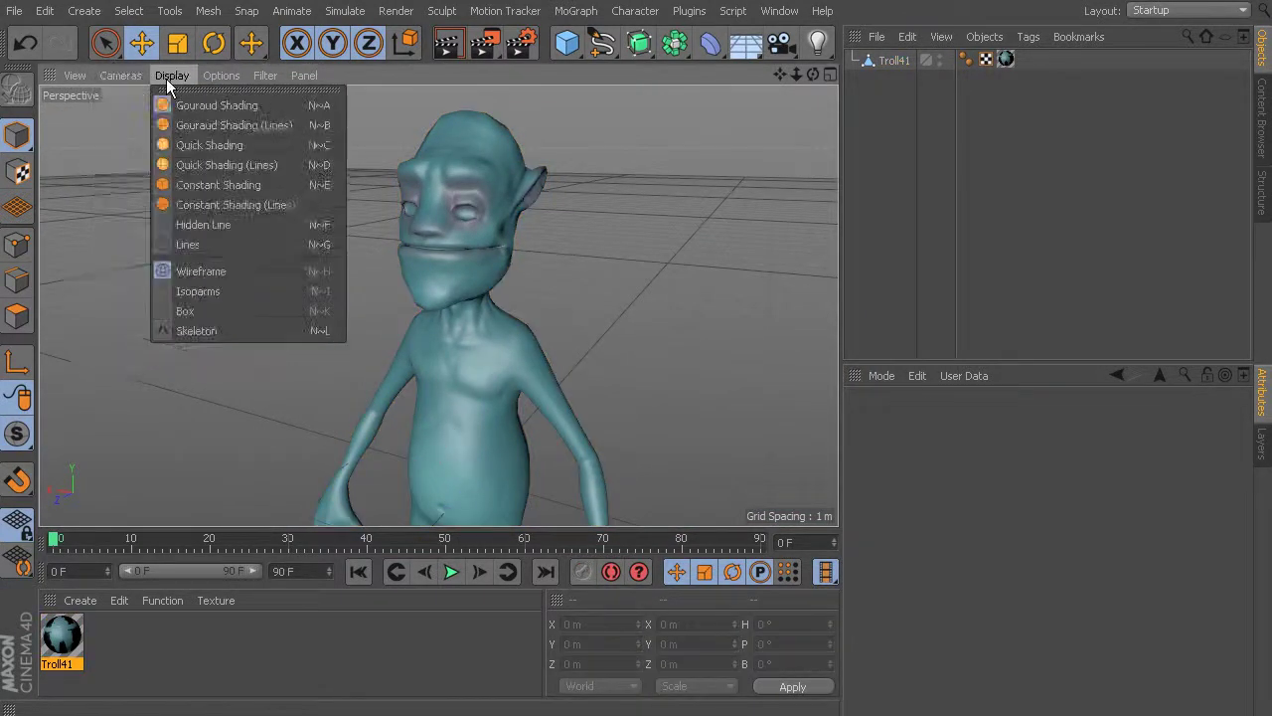
click(185, 125)
mouse_move(426, 341)
alt+mouse_down()
mouse_move(662, 315)
mouse_move(604, 335)
mouse_move(617, 333)
mouse_move(542, 298)
alt+mouse_up()
click(172, 75)
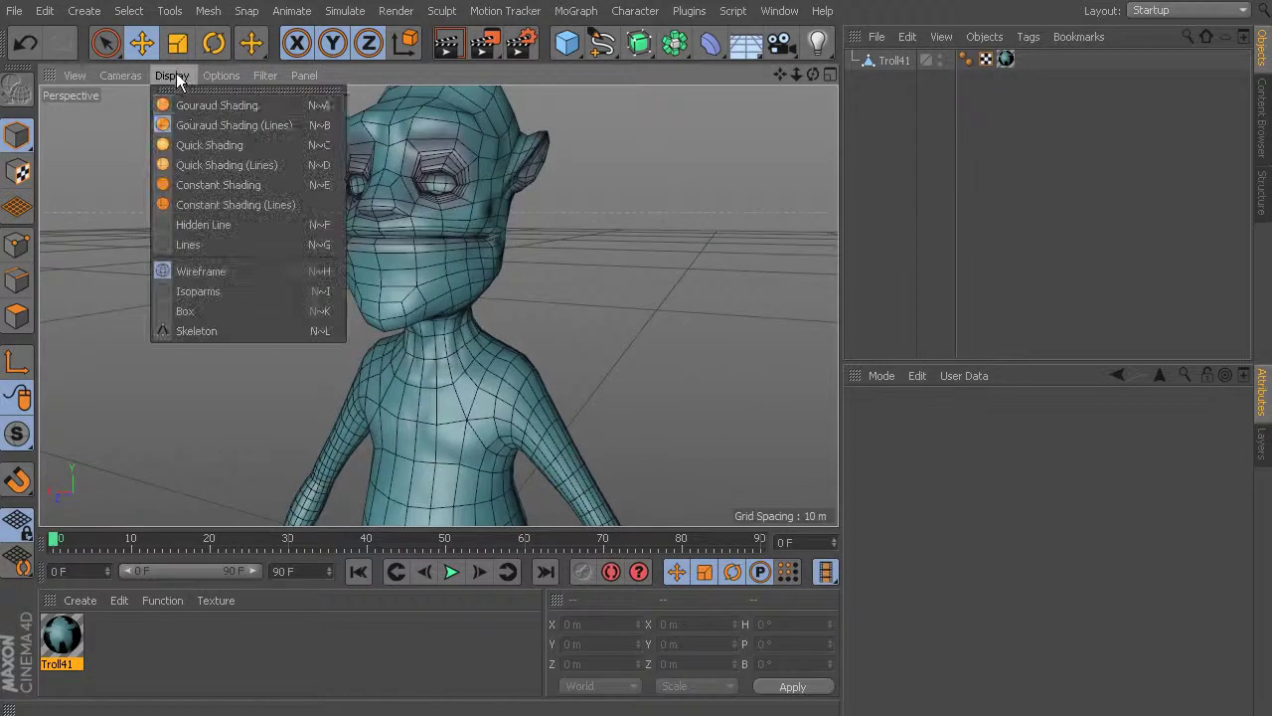
click(182, 103)
mouse_move(428, 249)
alt+mouse_down()
mouse_move(491, 266)
mouse_move(492, 279)
mouse_move(532, 276)
mouse_move(512, 250)
alt+mouse_up()
Switch the viewport textures off to compare the bare model, and switch them back on.
click(219, 77)
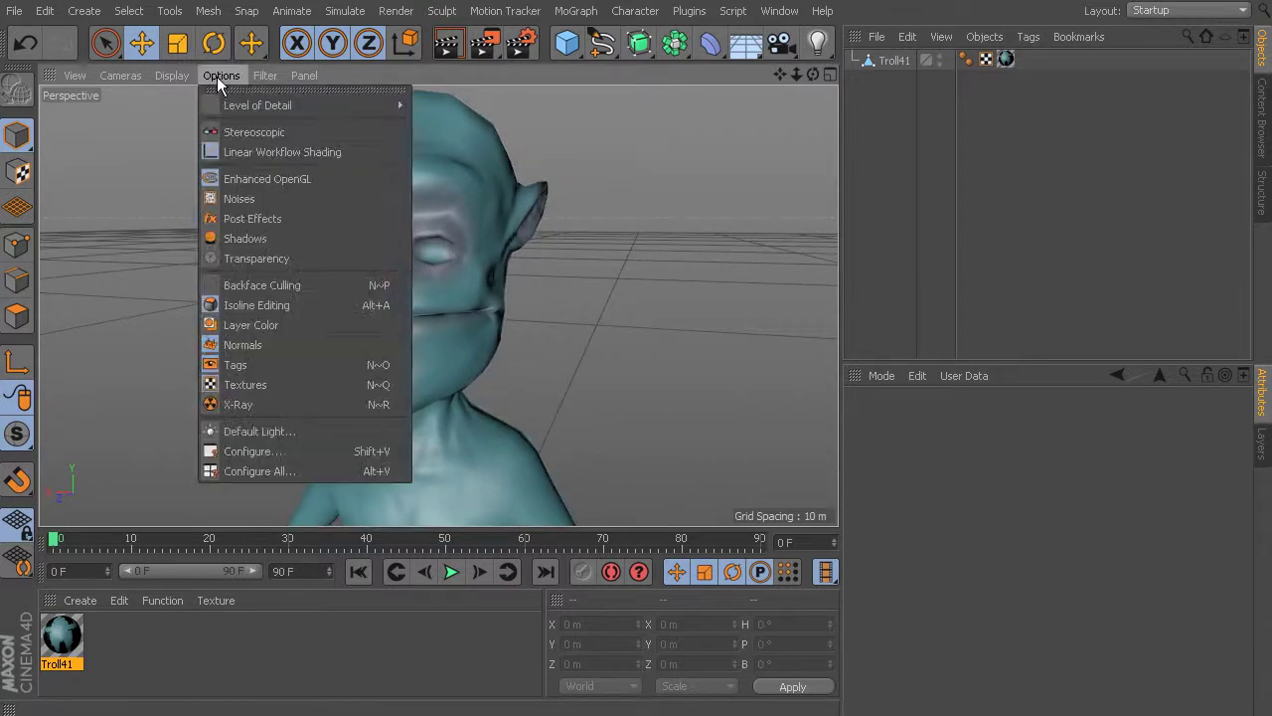
click(259, 379)
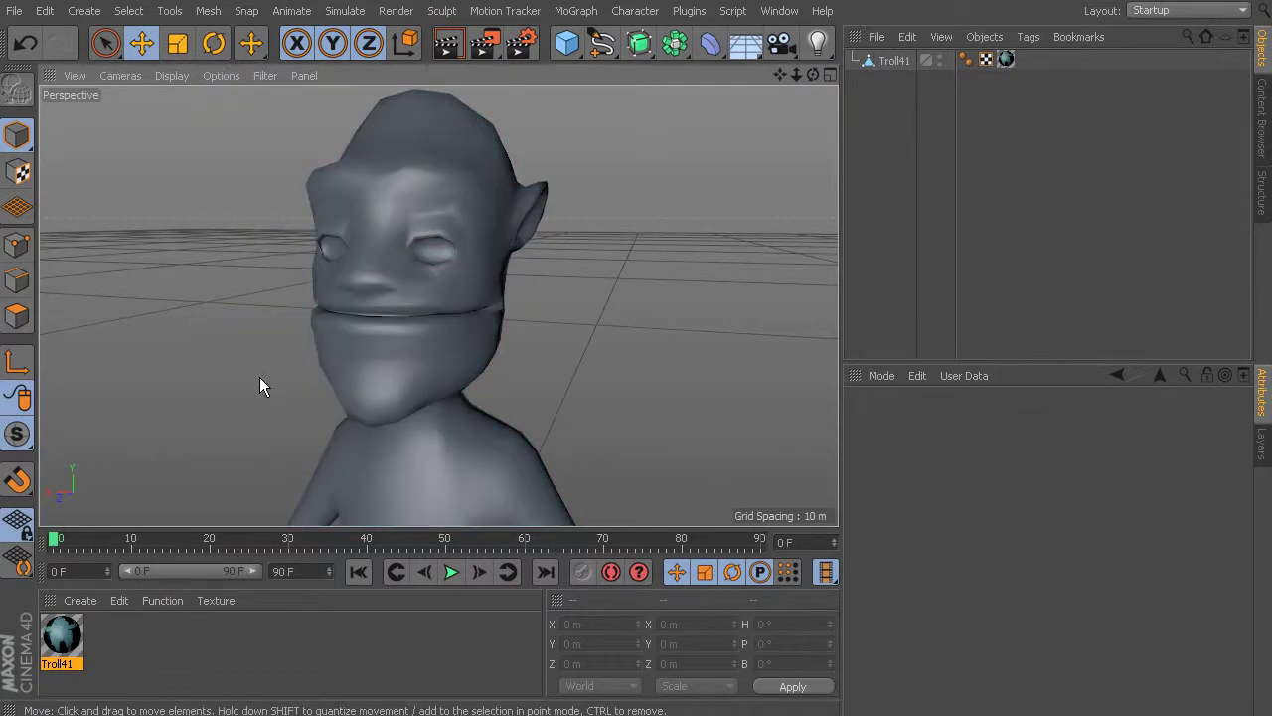
click(220, 75)
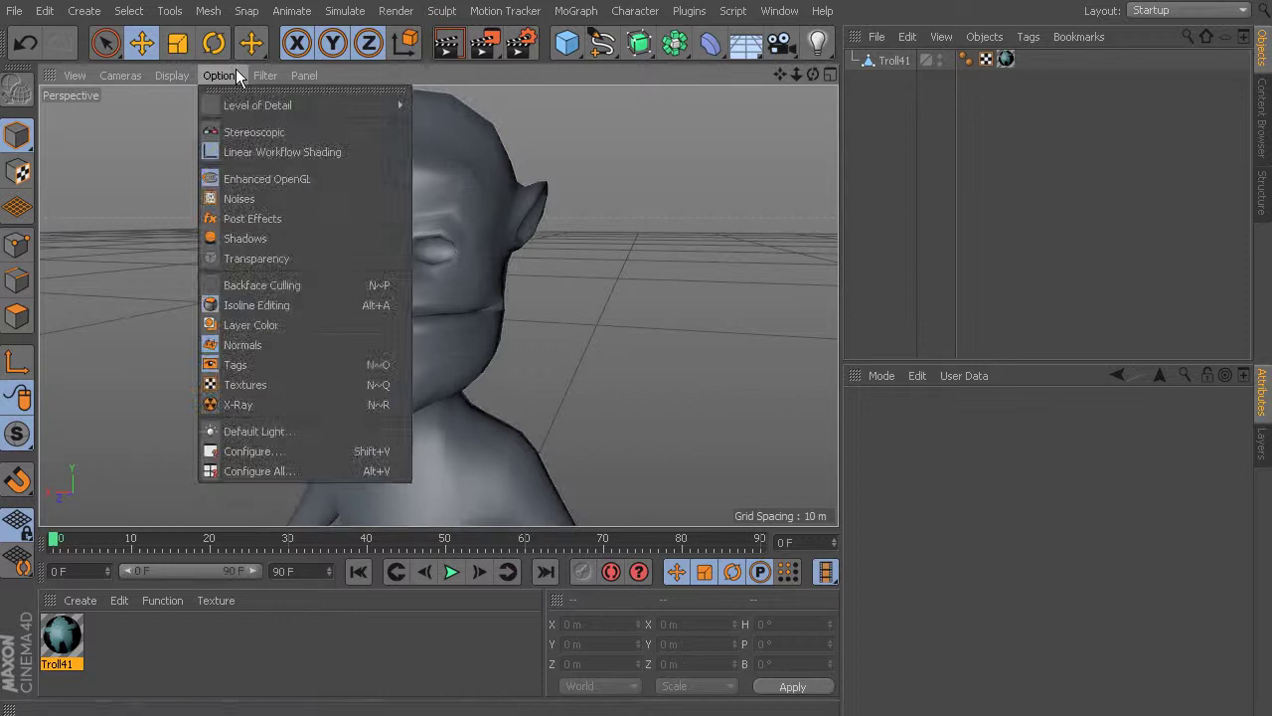
click(266, 380)
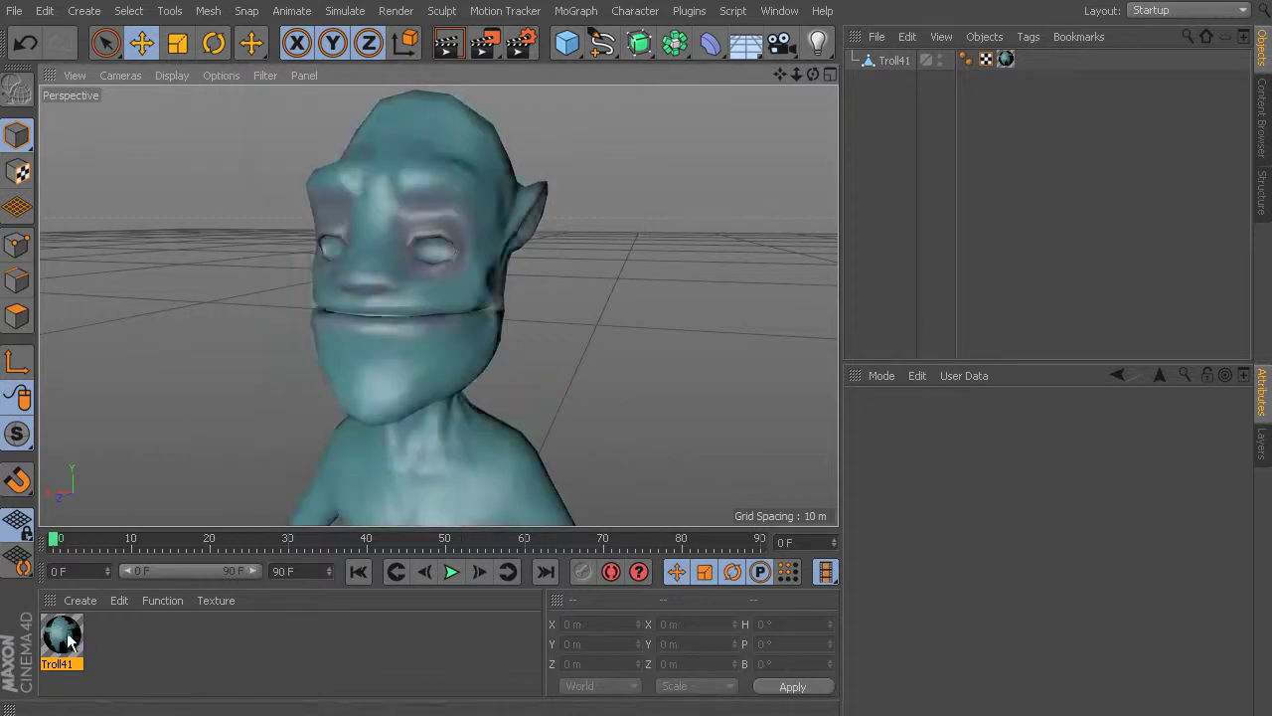
Check the Normal channel of the Troll41 material and render the troll's head in the viewport.
double_click(62, 637)
drag(374, 66, 1053, 45)
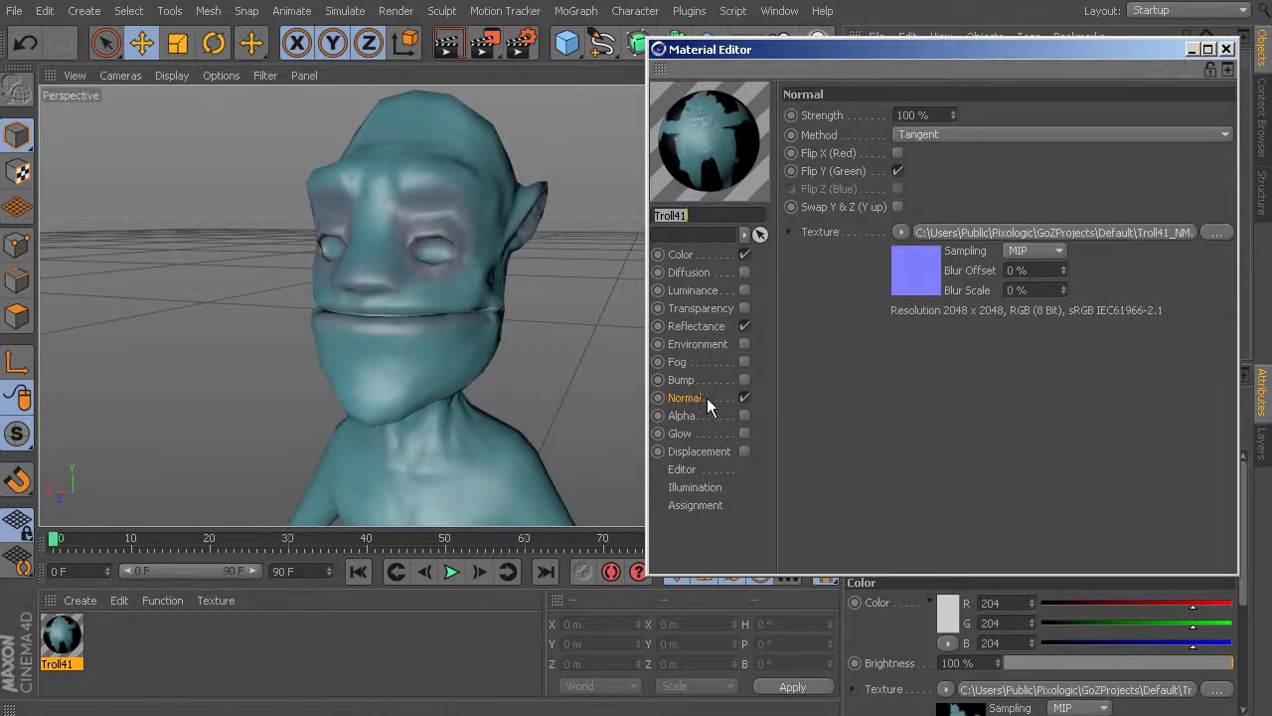
click(1227, 49)
click(447, 43)
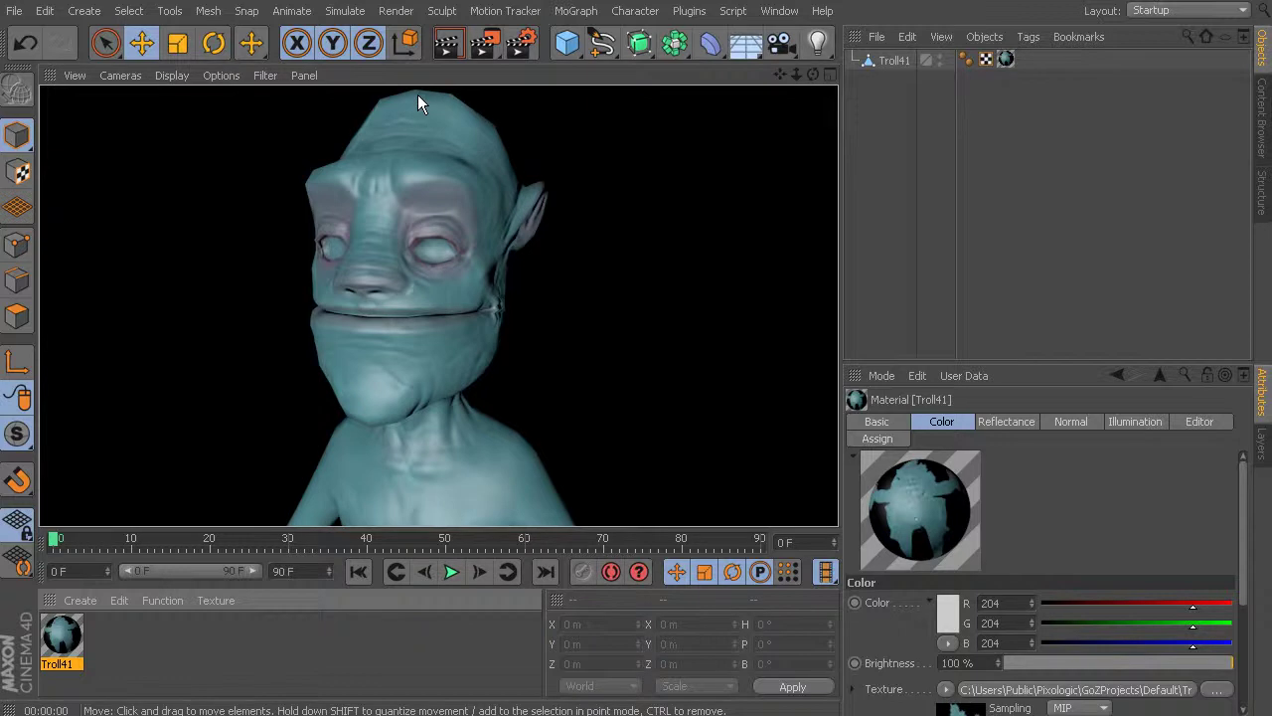
Place Troll41 under a Subdivision Surface and render the smoothed model in the viewport.
alt+click(639, 41)
click(940, 76)
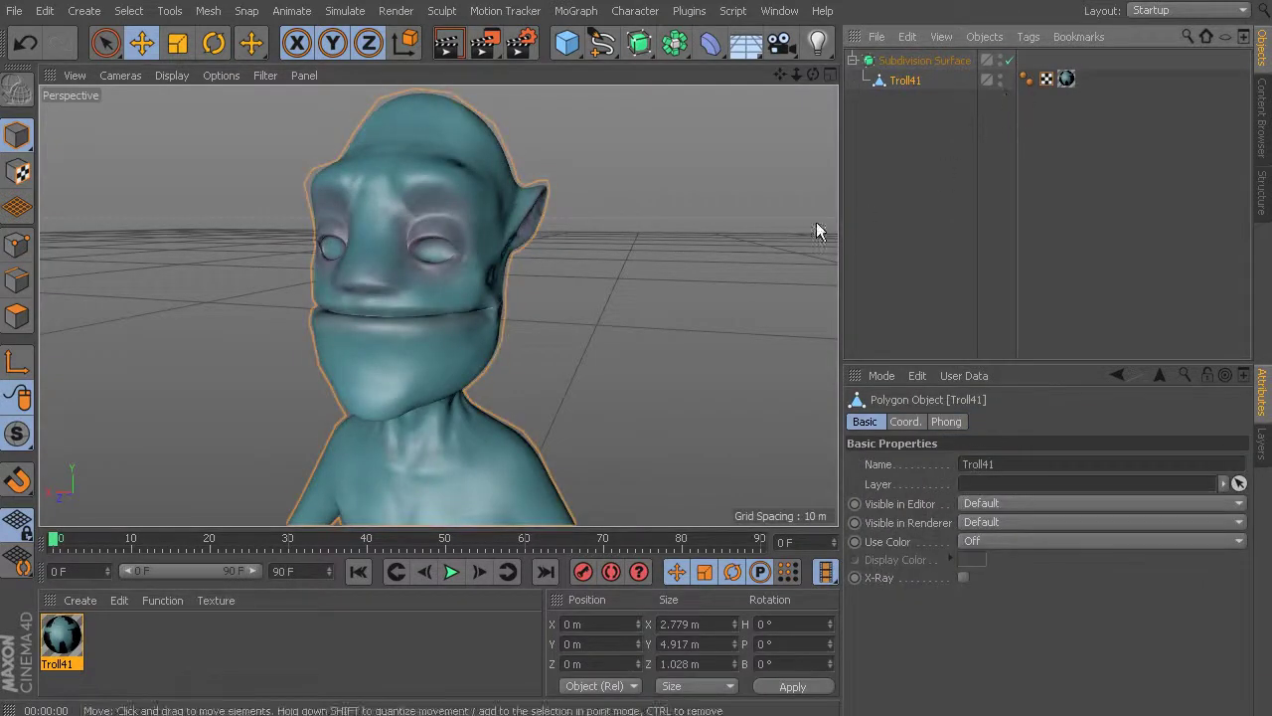
click(447, 42)
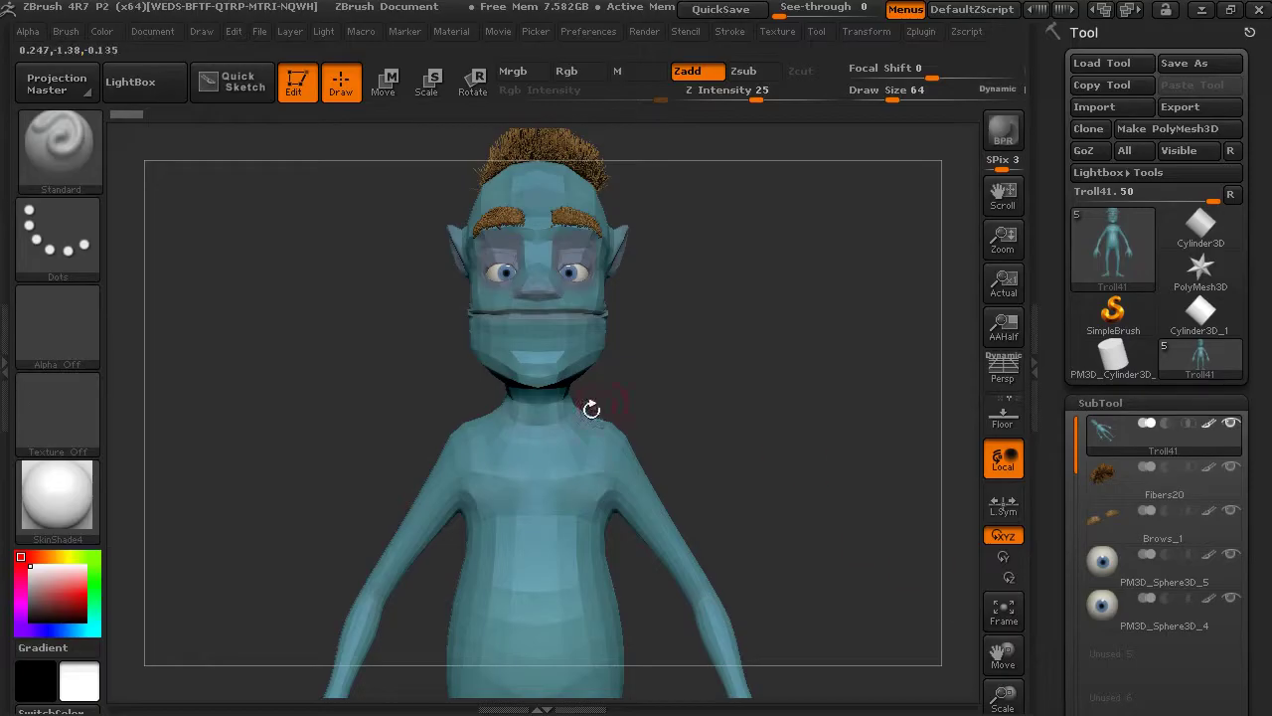
Switch back to ZBrush and examine the troll with its hair, eyebrows and eyes from a three-quarter view.
drag(746, 409, 717, 413)
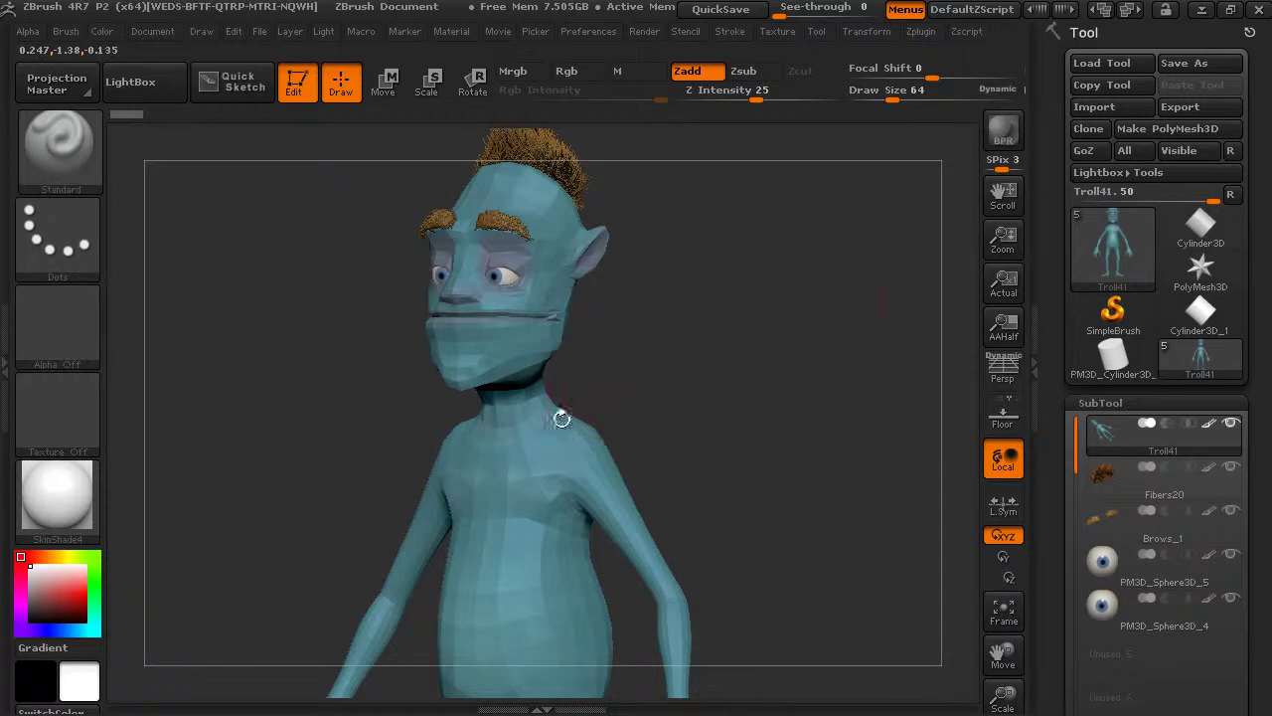
click(1134, 152)
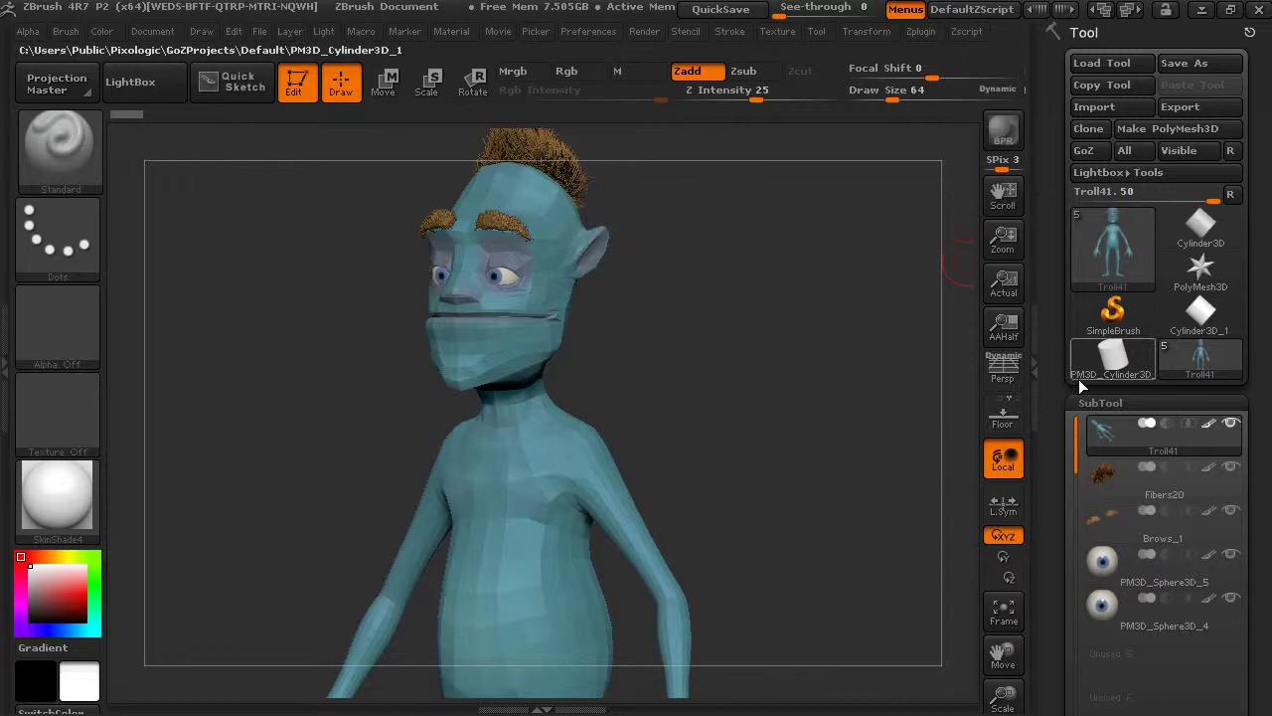
Raise the Troll41 subtool to subdivision level 6.
scroll(1060, 358, down, 3)
mouse_move(1057, 348)
mouse_down()
mouse_move(1052, 300)
mouse_move(1052, 330)
mouse_up()
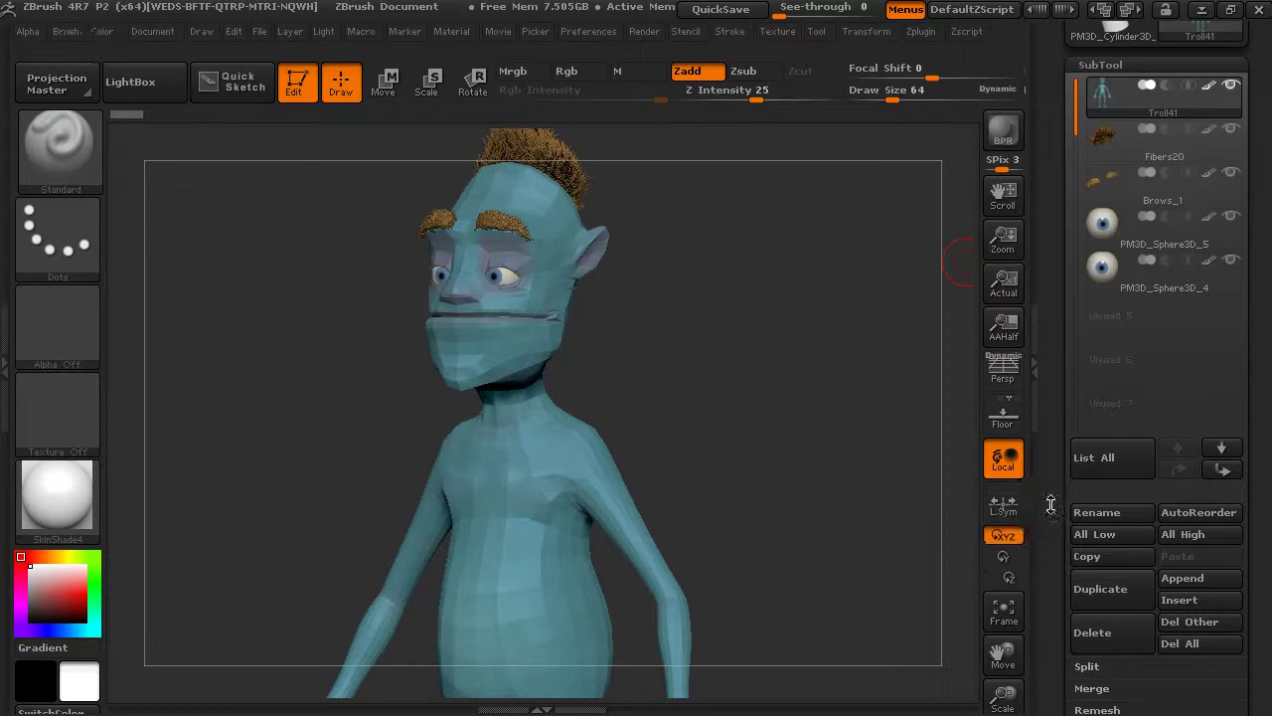
scroll(1034, 403, down, 4)
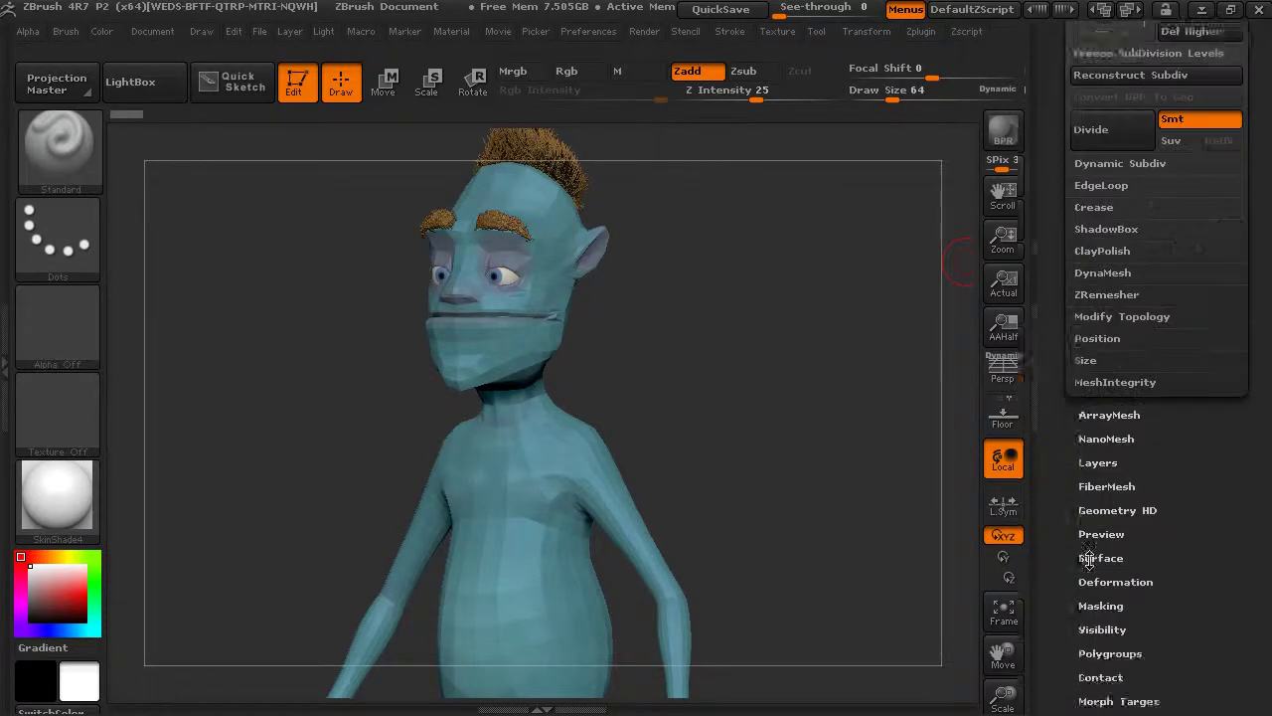
scroll(1088, 559, up, 2)
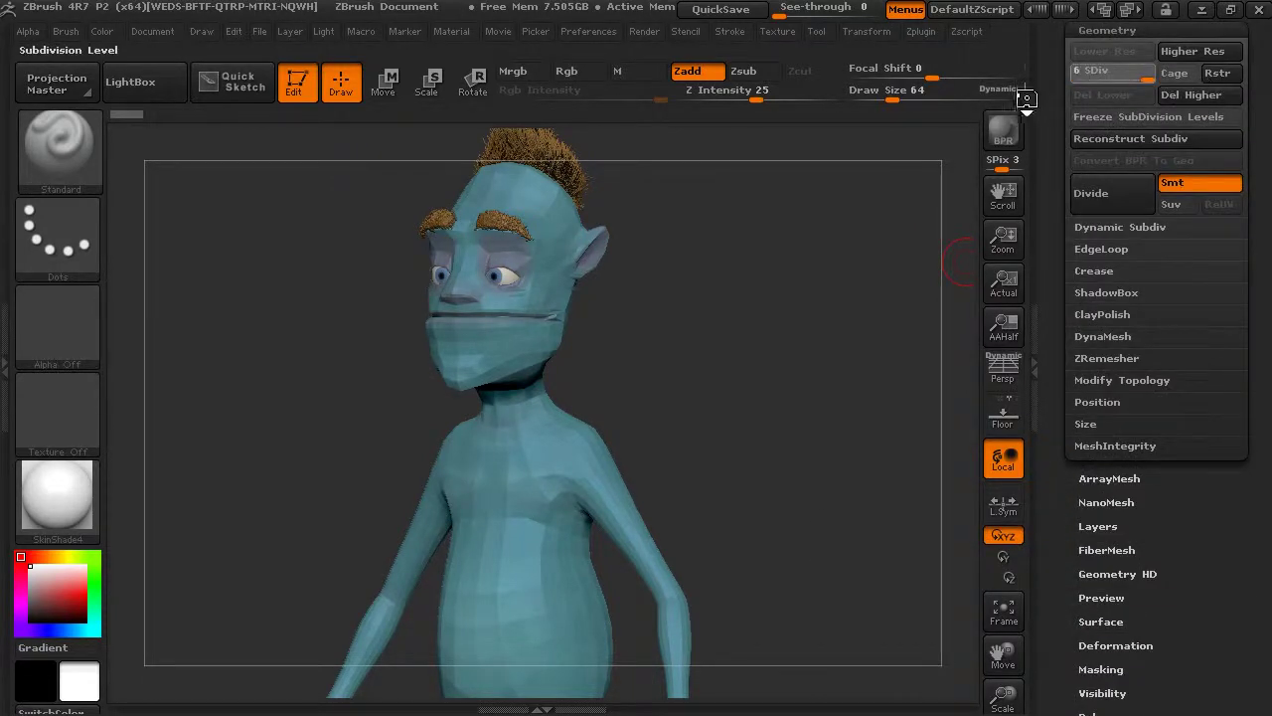
key(ctrl+d)
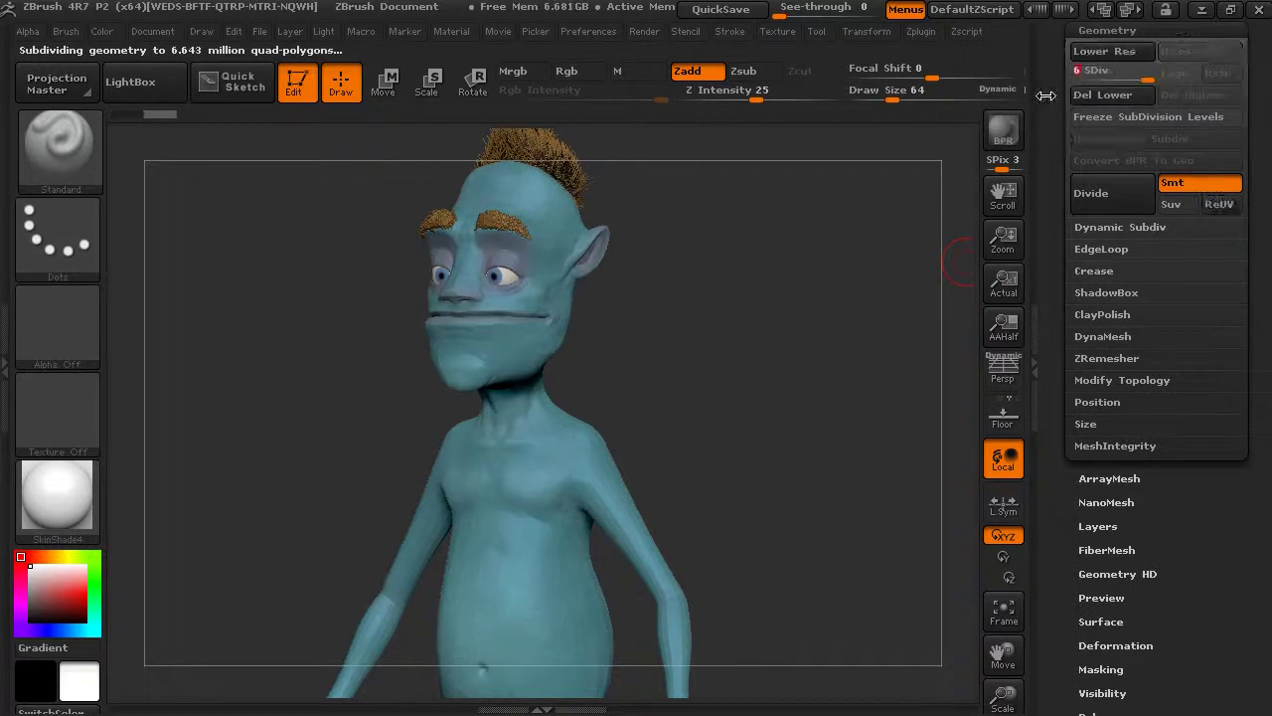
Check the polygon count of the Troll41 subtool and examine the high-resolution head up close.
drag(1047, 124, 1063, 300)
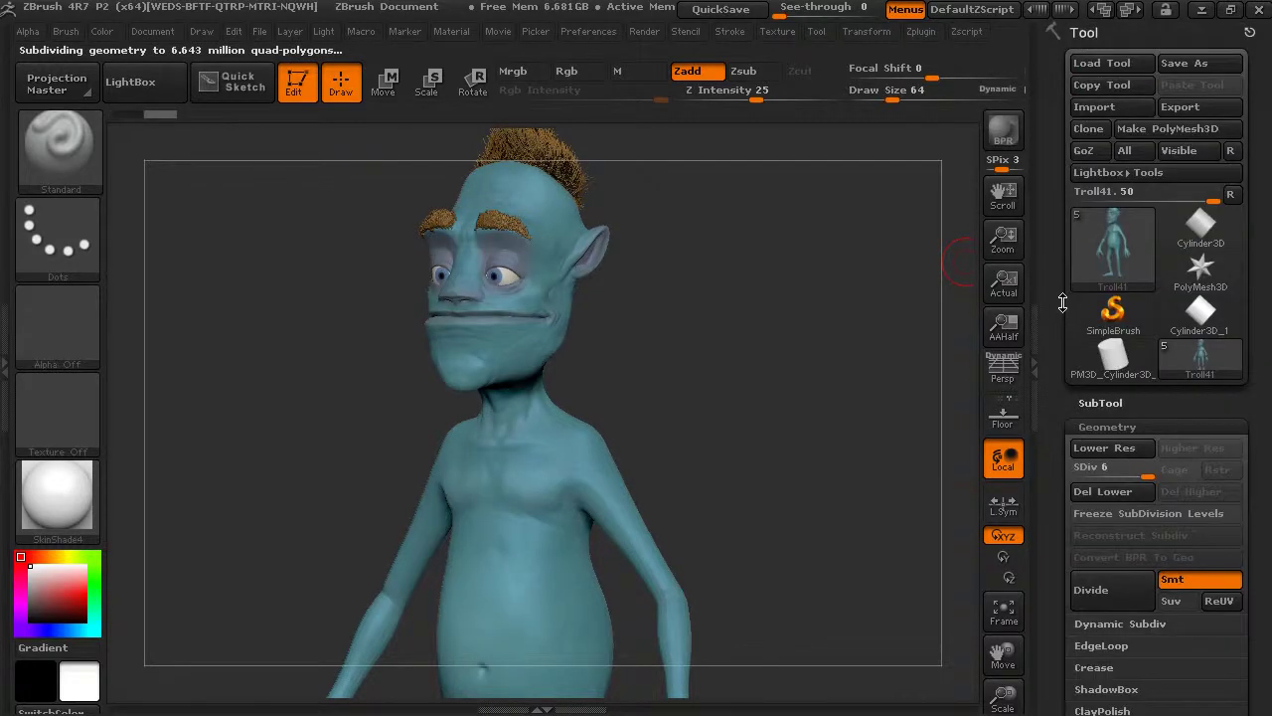
click(1101, 403)
scroll(1114, 364, down, 5)
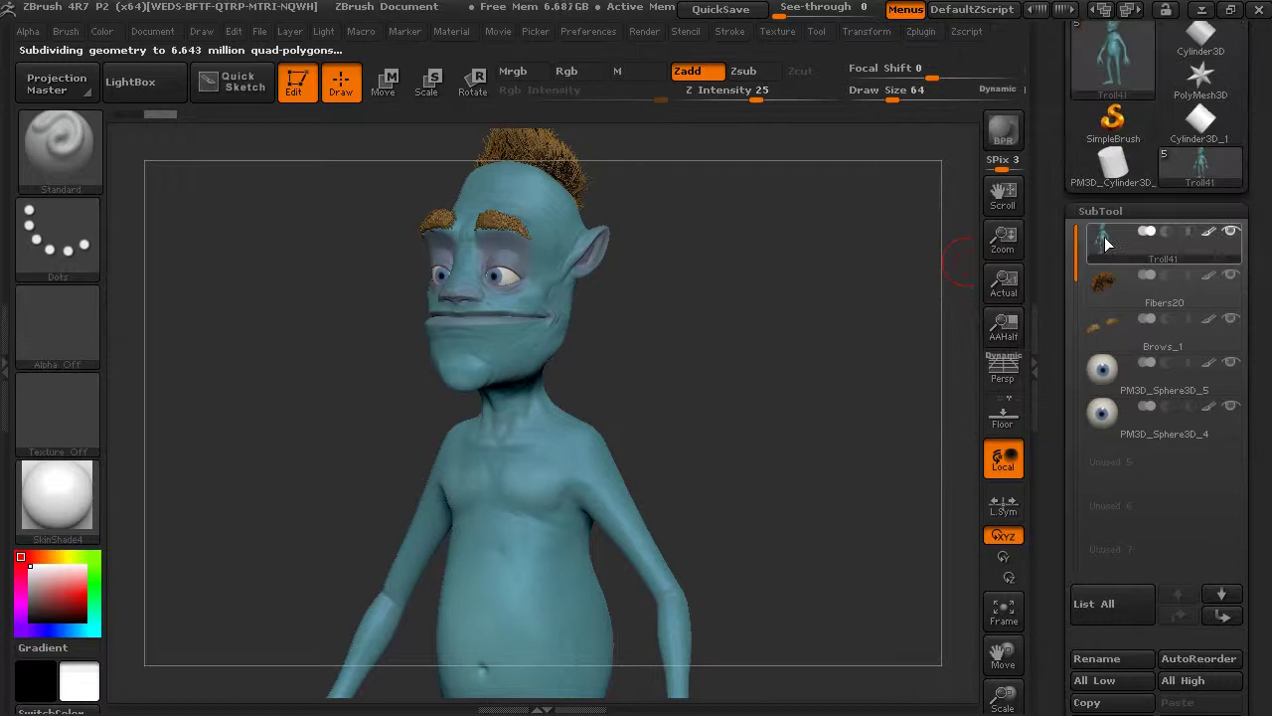
mouse_move(1105, 236)
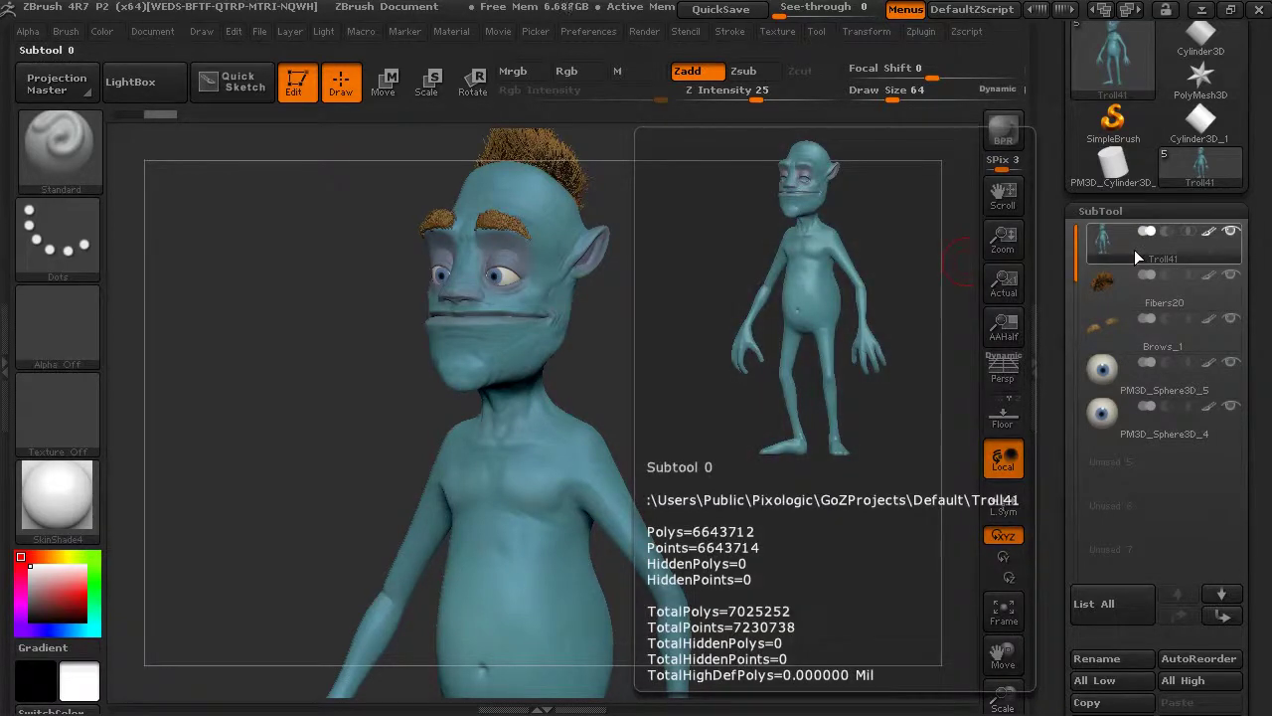
drag(817, 261, 893, 427)
drag(725, 325, 871, 416)
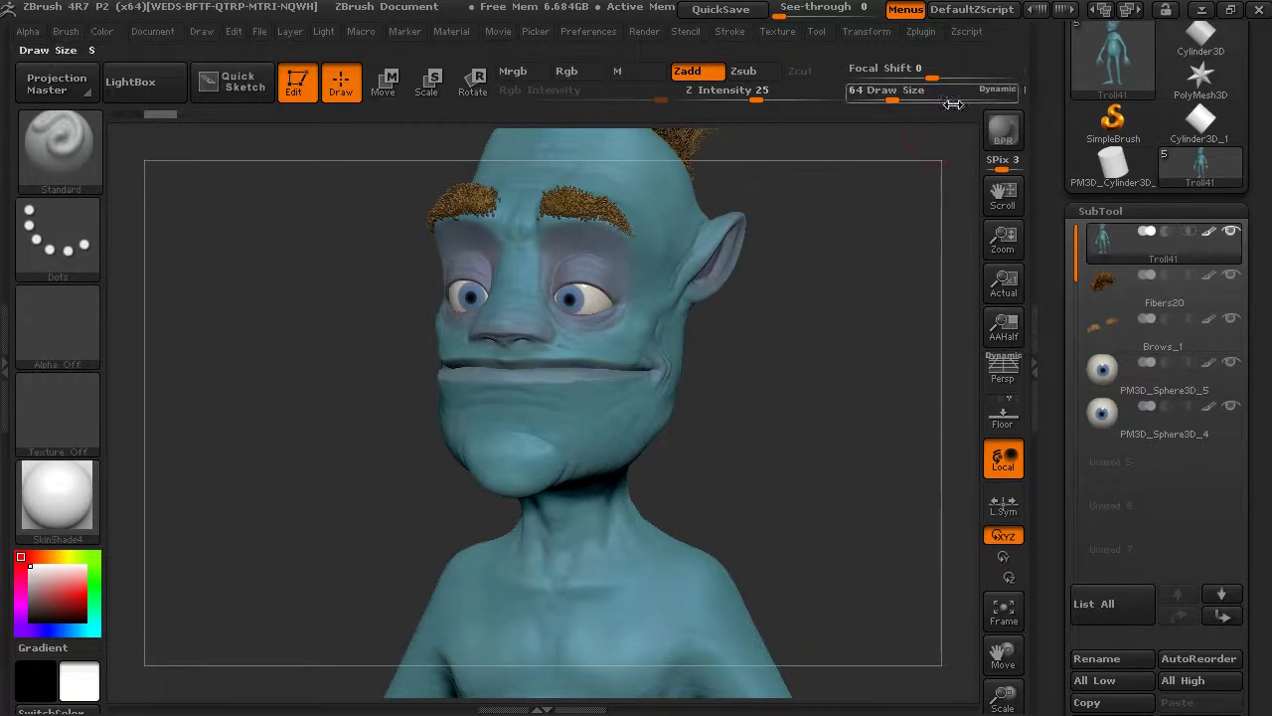
Pre-process the current subtool in Decimation Master with Keep UVs and Freeze borders enabled.
click(924, 38)
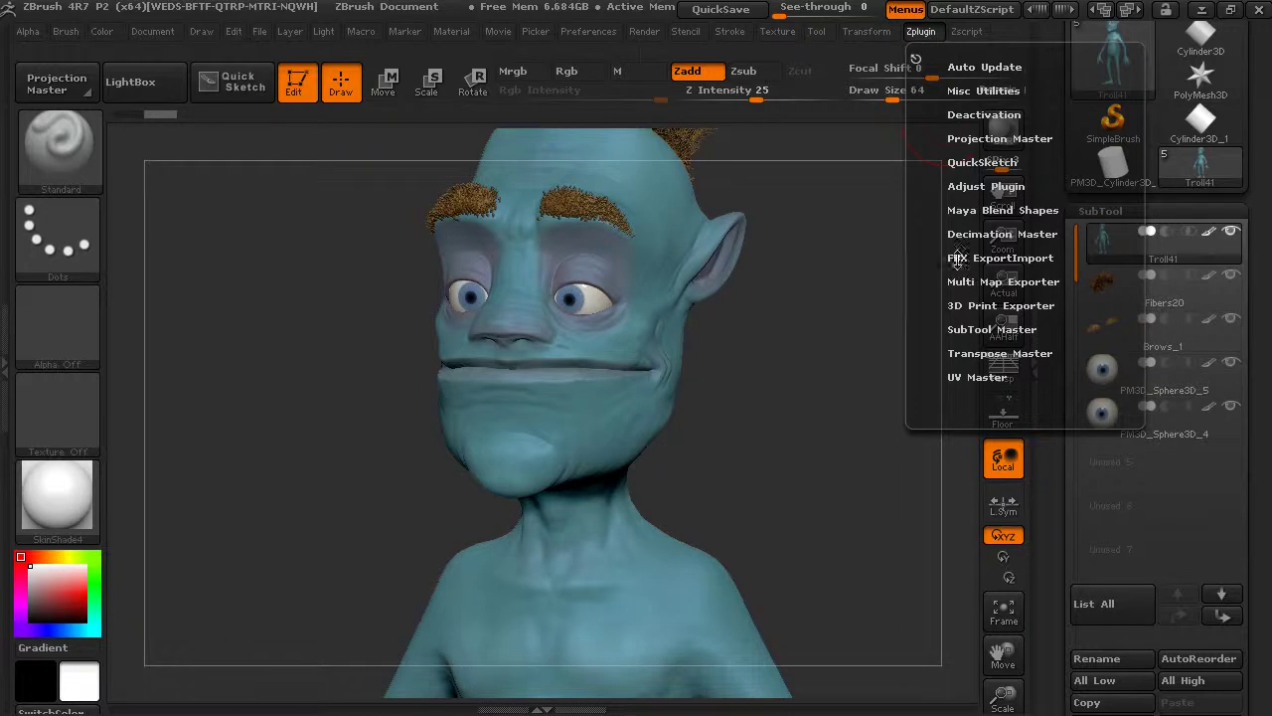
click(978, 236)
drag(927, 188, 927, 289)
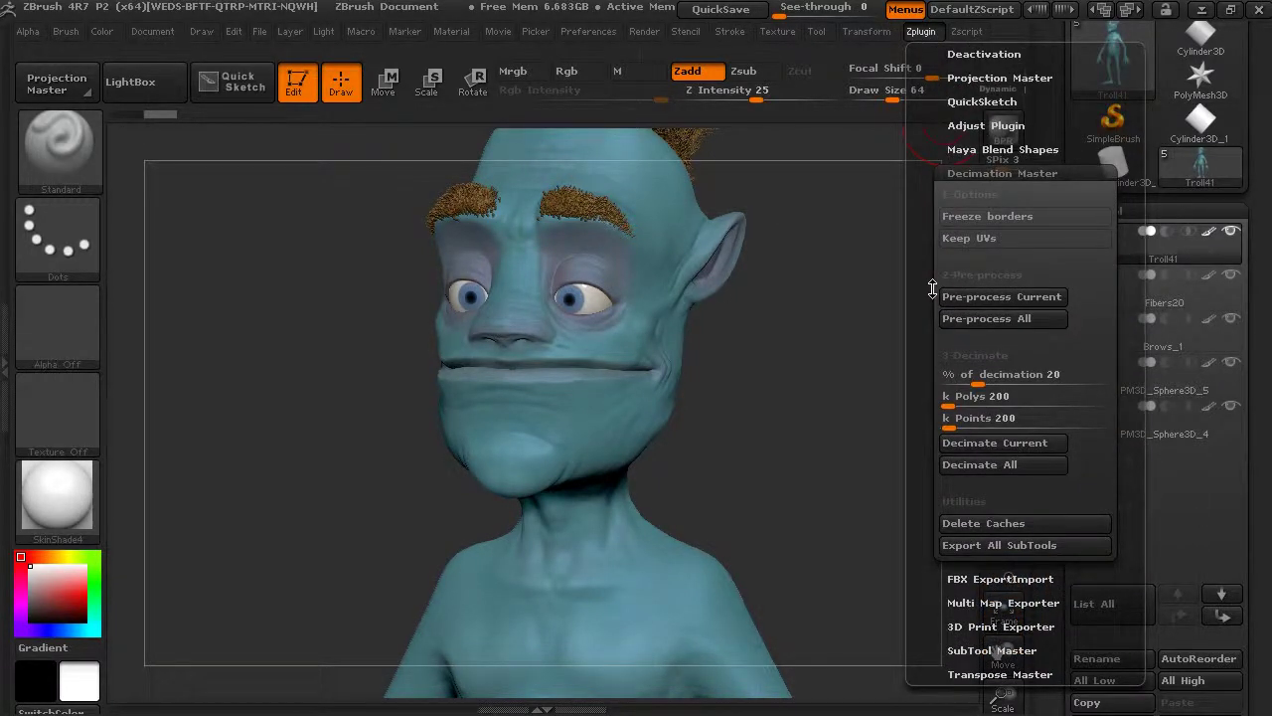
click(998, 237)
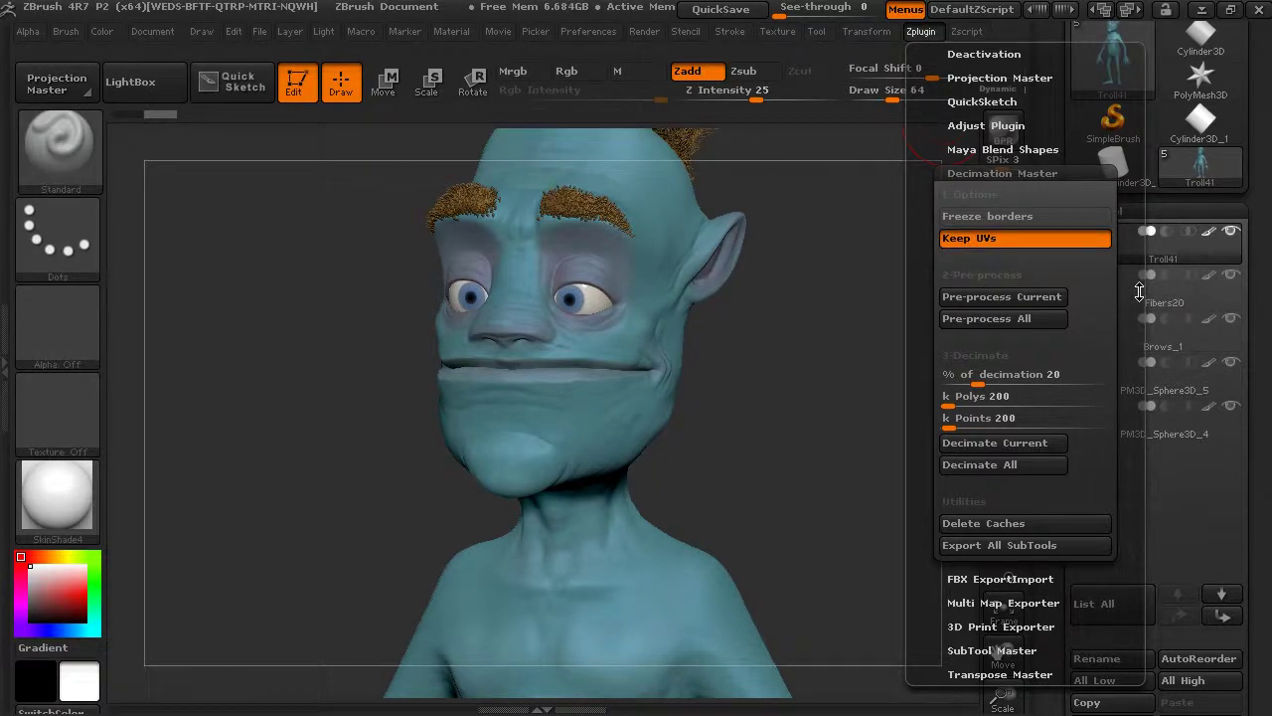
click(1049, 217)
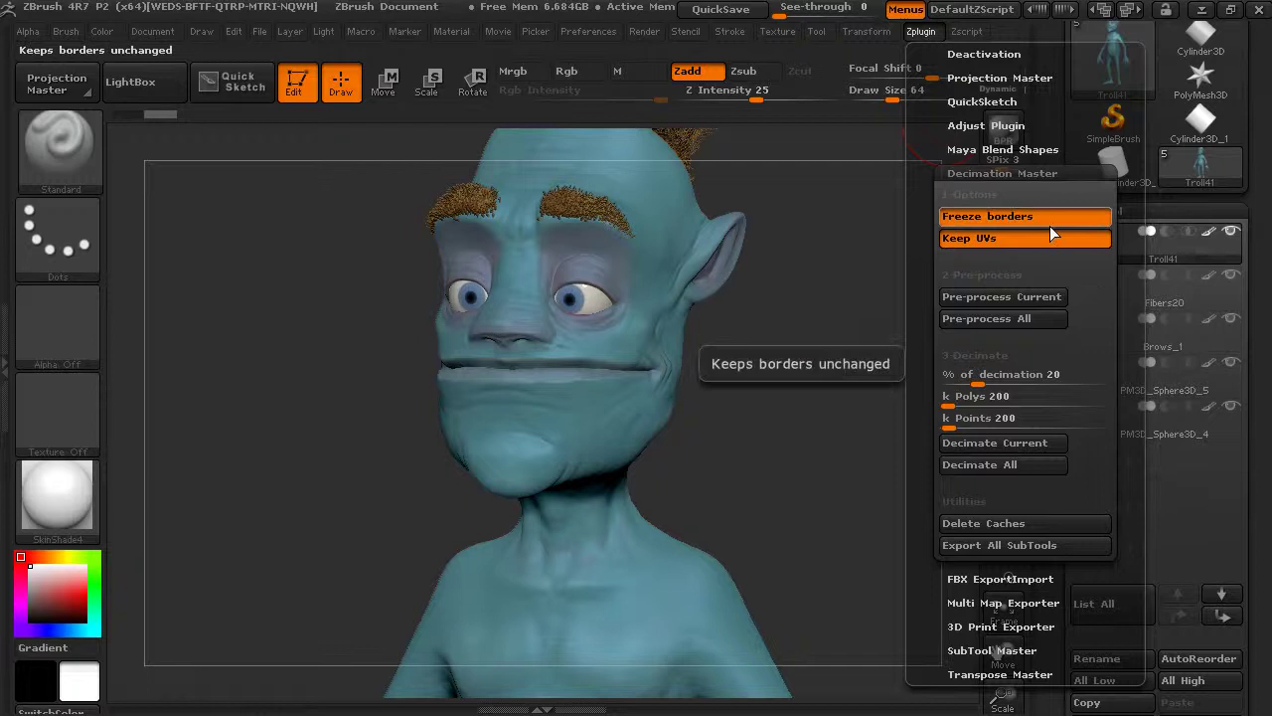
click(1009, 296)
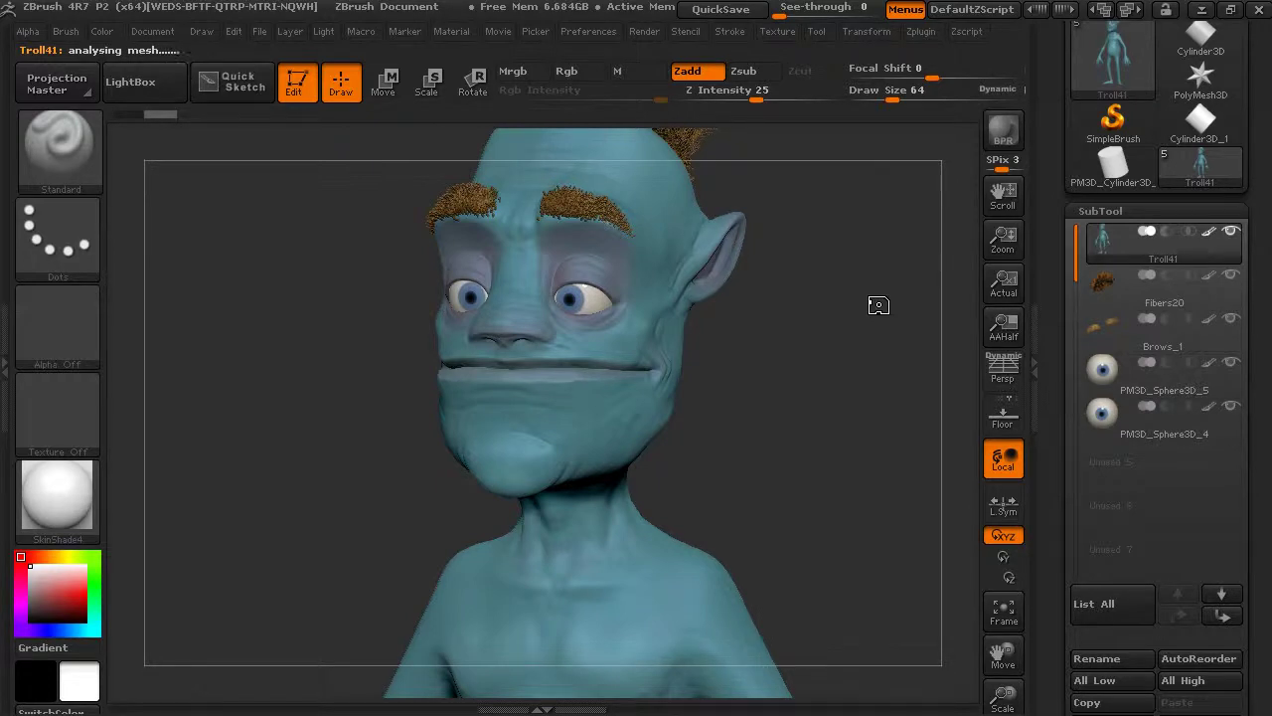
Decimate the current troll subtool with the percentage of decimation at 20 and check its polygon count.
drag(878, 305, 859, 314)
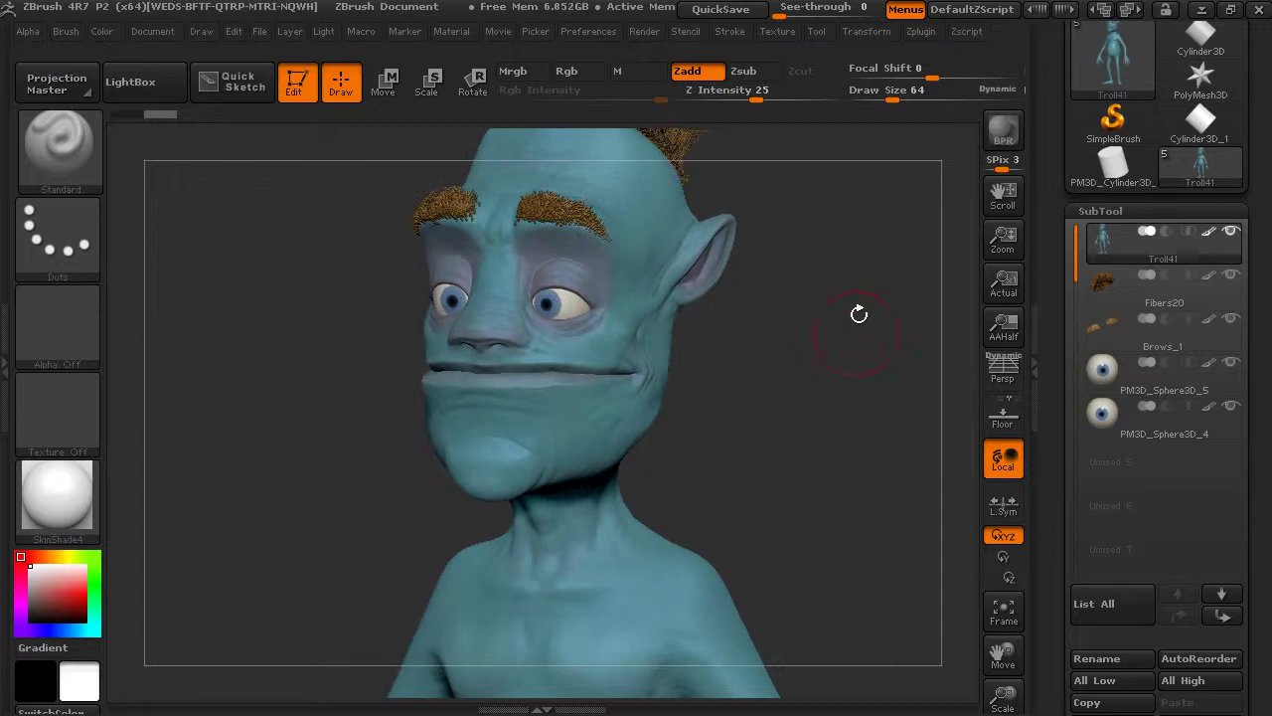
drag(825, 360, 915, 317)
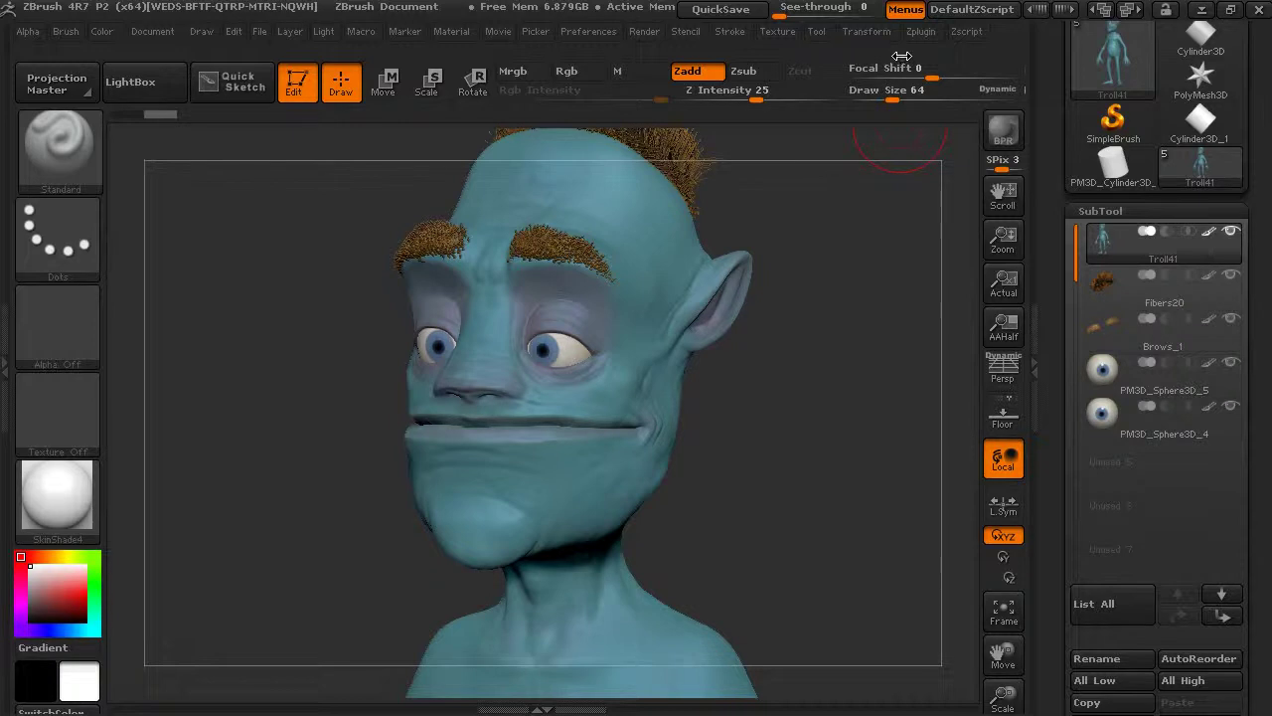
click(923, 31)
click(920, 31)
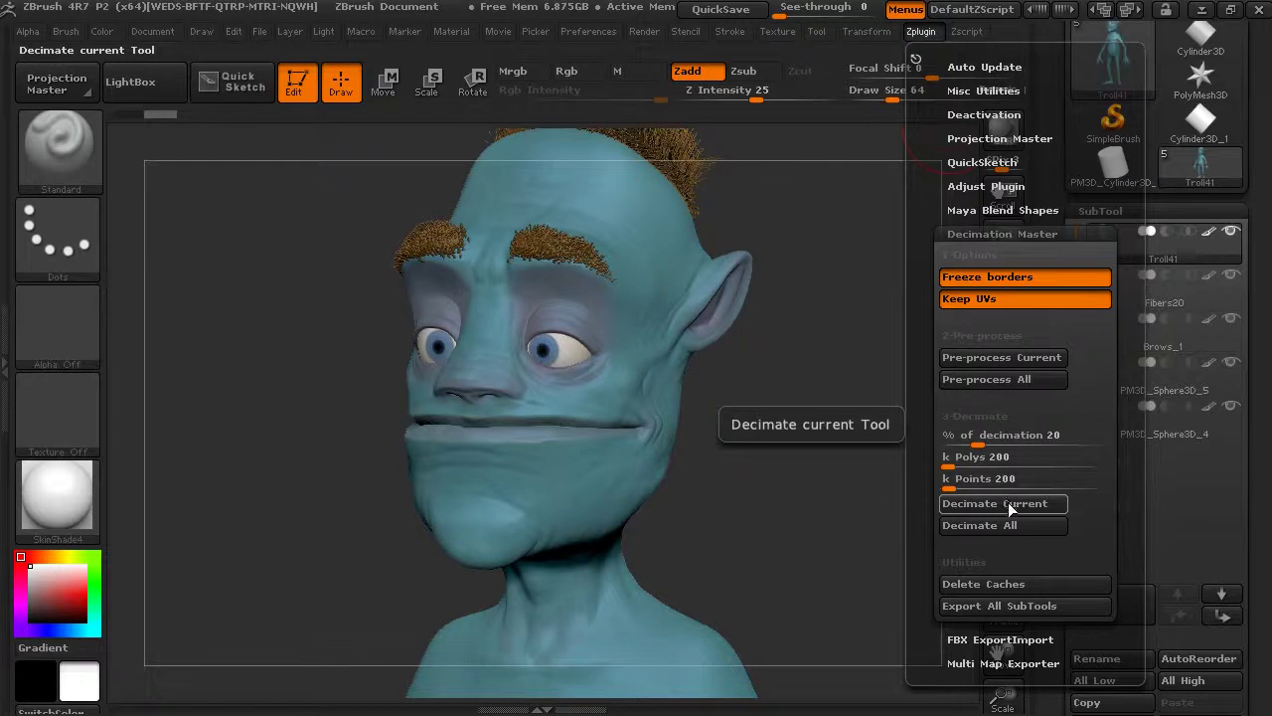
click(1008, 503)
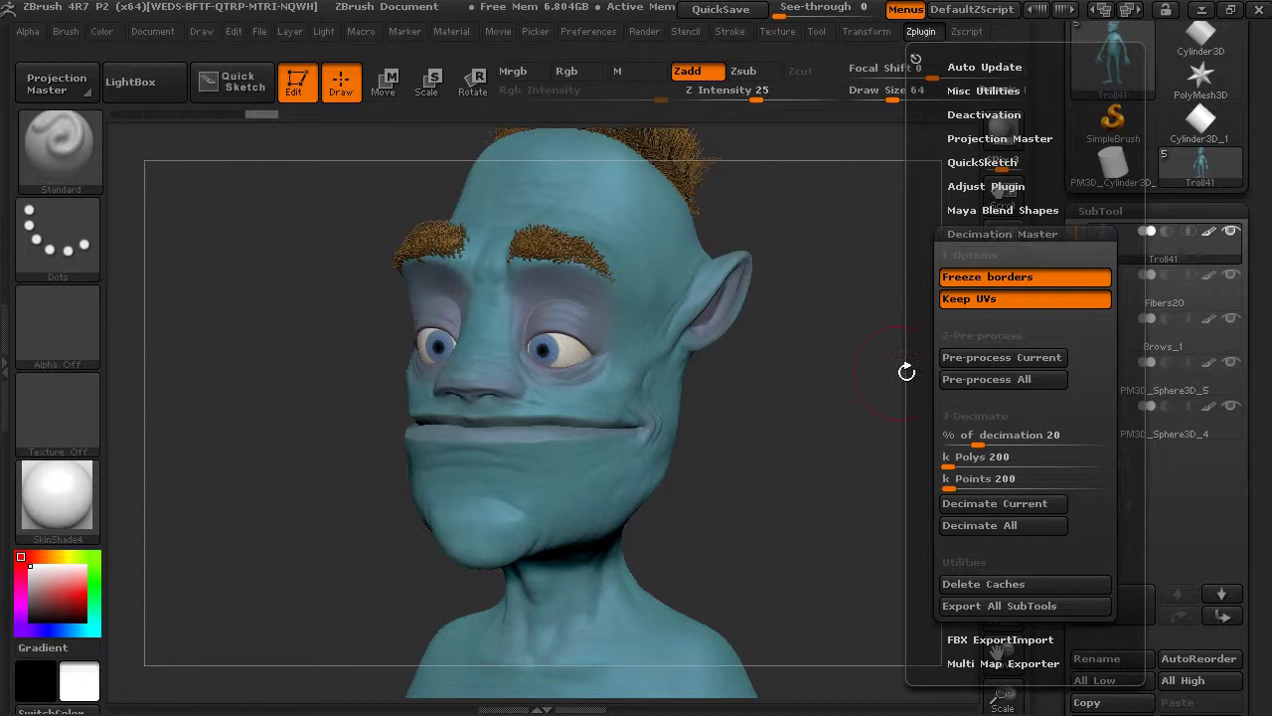
mouse_move(1144, 230)
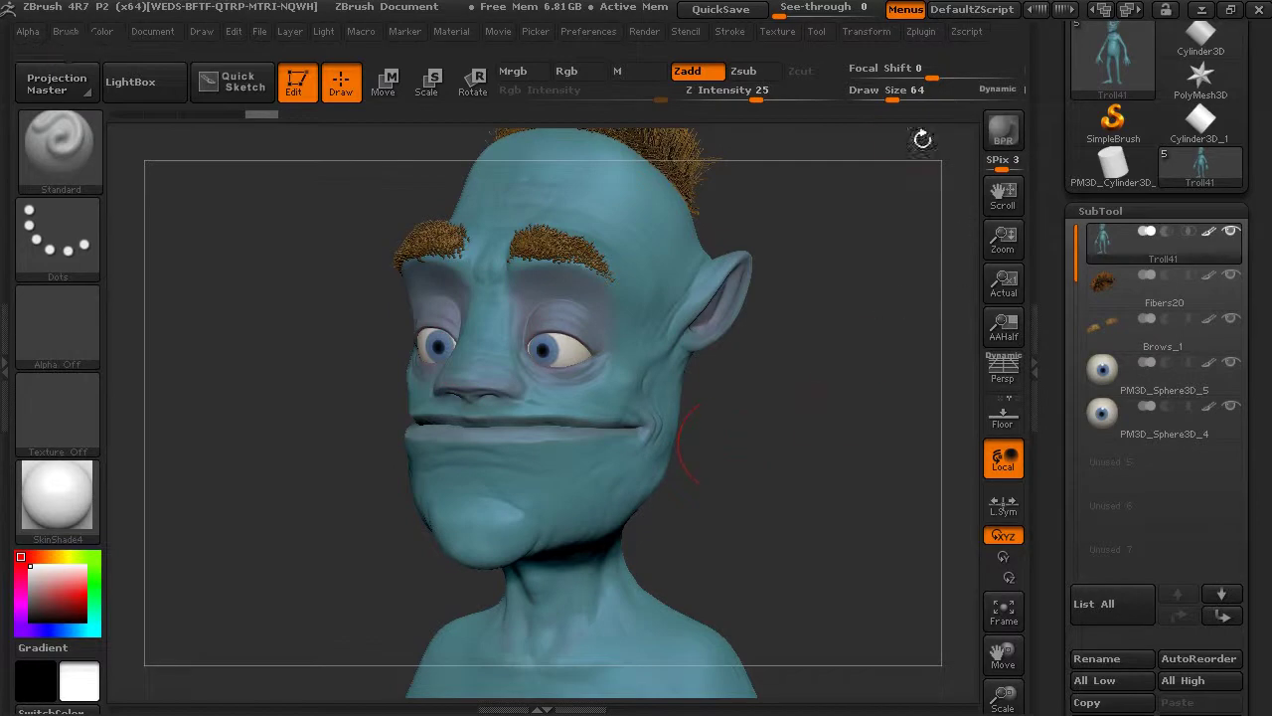
Set the percentage of decimation to 10, decimate the current subtool and inspect the head.
click(921, 31)
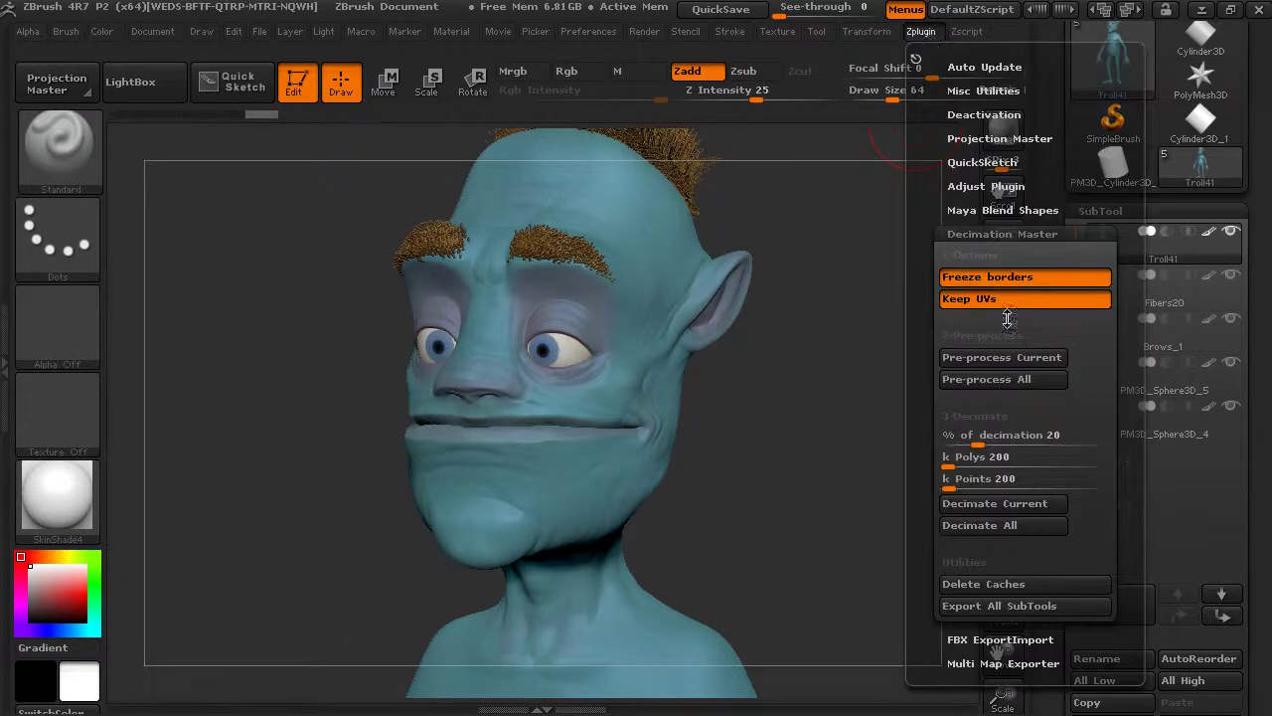
text(10)
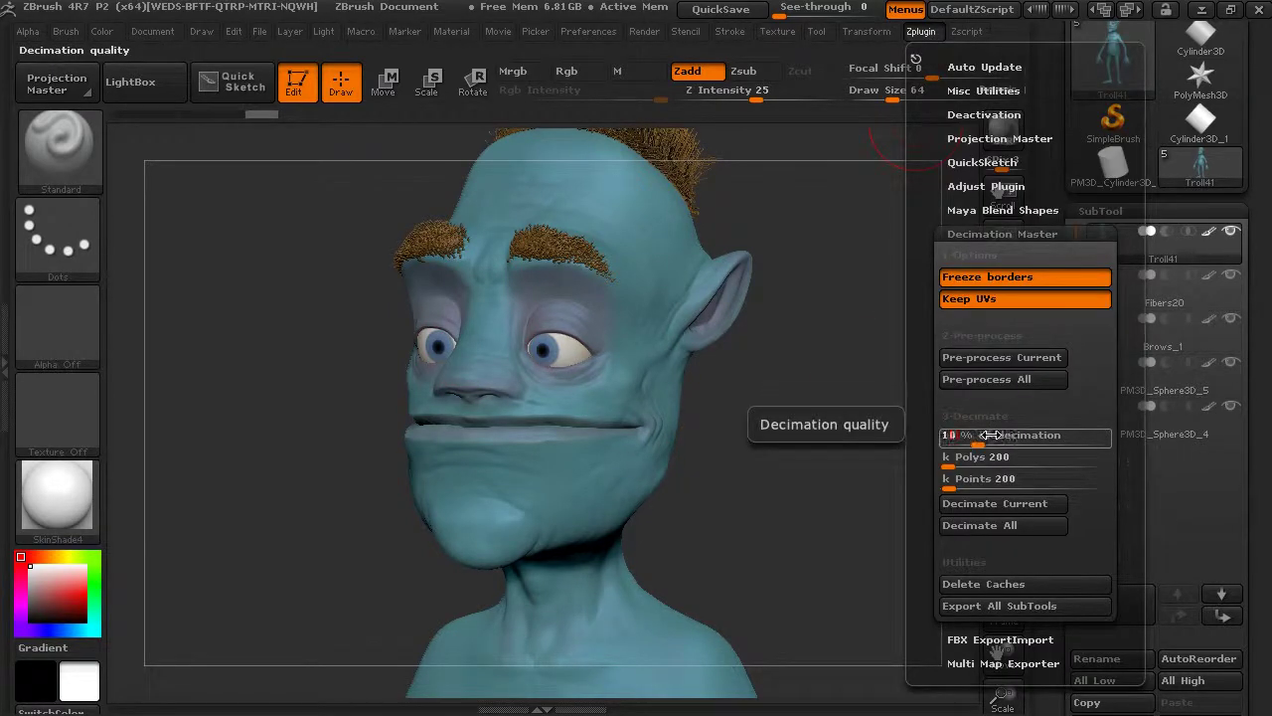
key(Return)
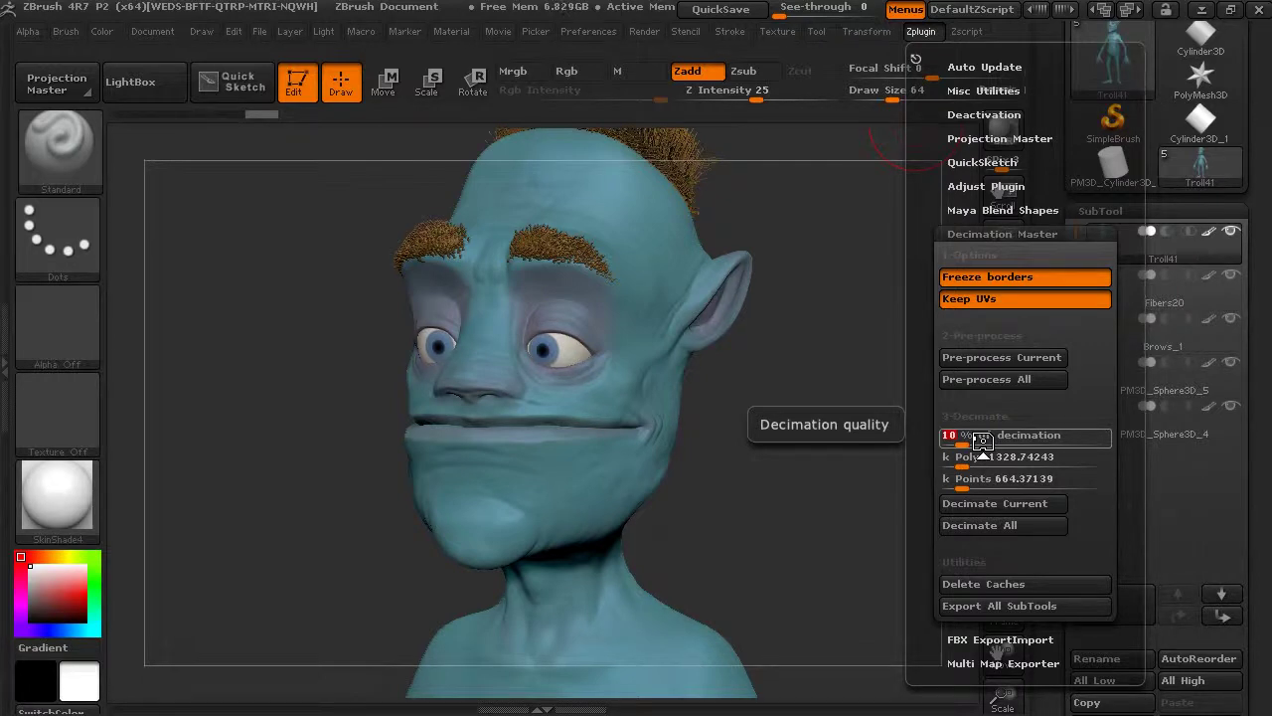
click(1006, 507)
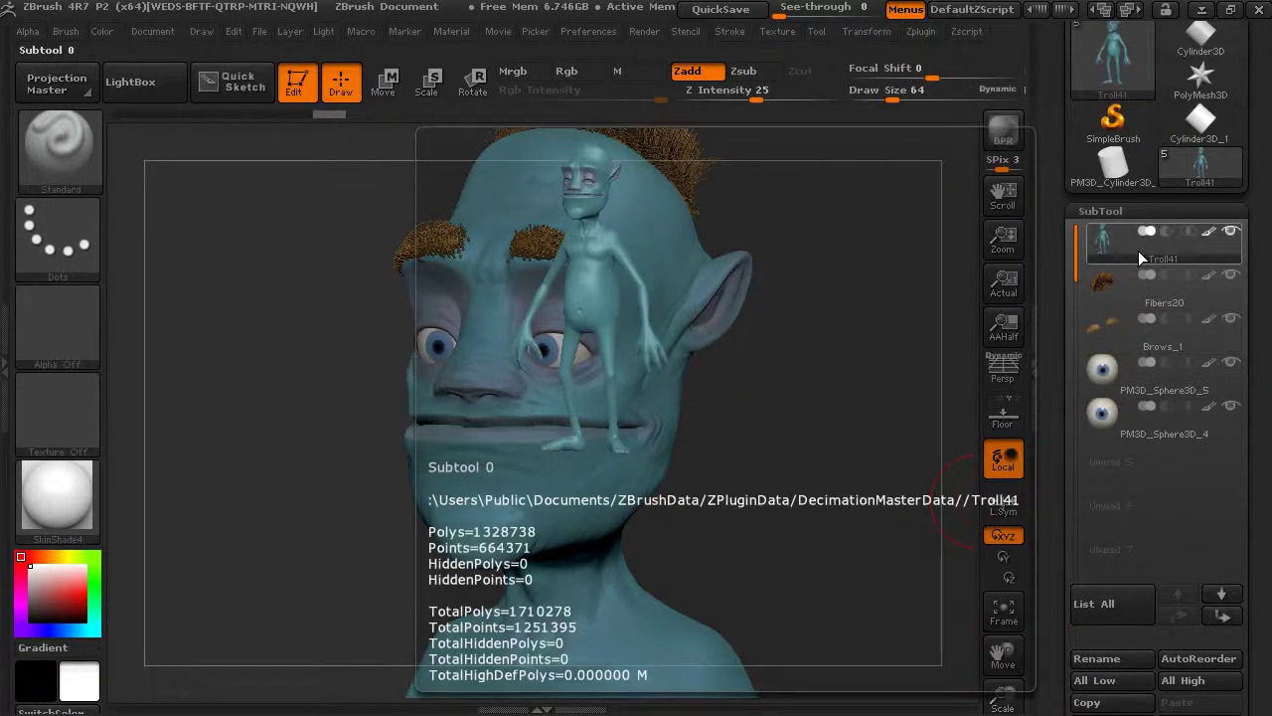
drag(807, 423, 690, 417)
alt+drag(808, 399, 818, 522)
Set the percentage of decimation to 5 and decimate the current subtool.
click(917, 31)
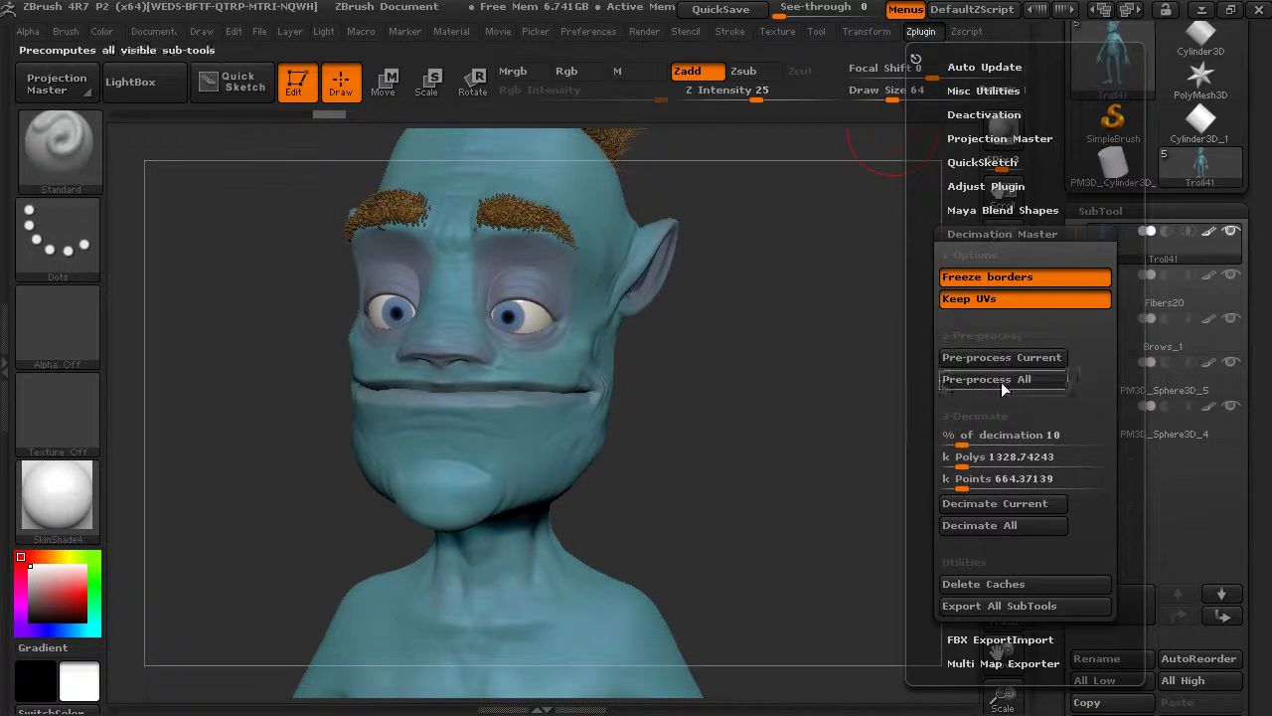
click(1015, 434)
text(5)
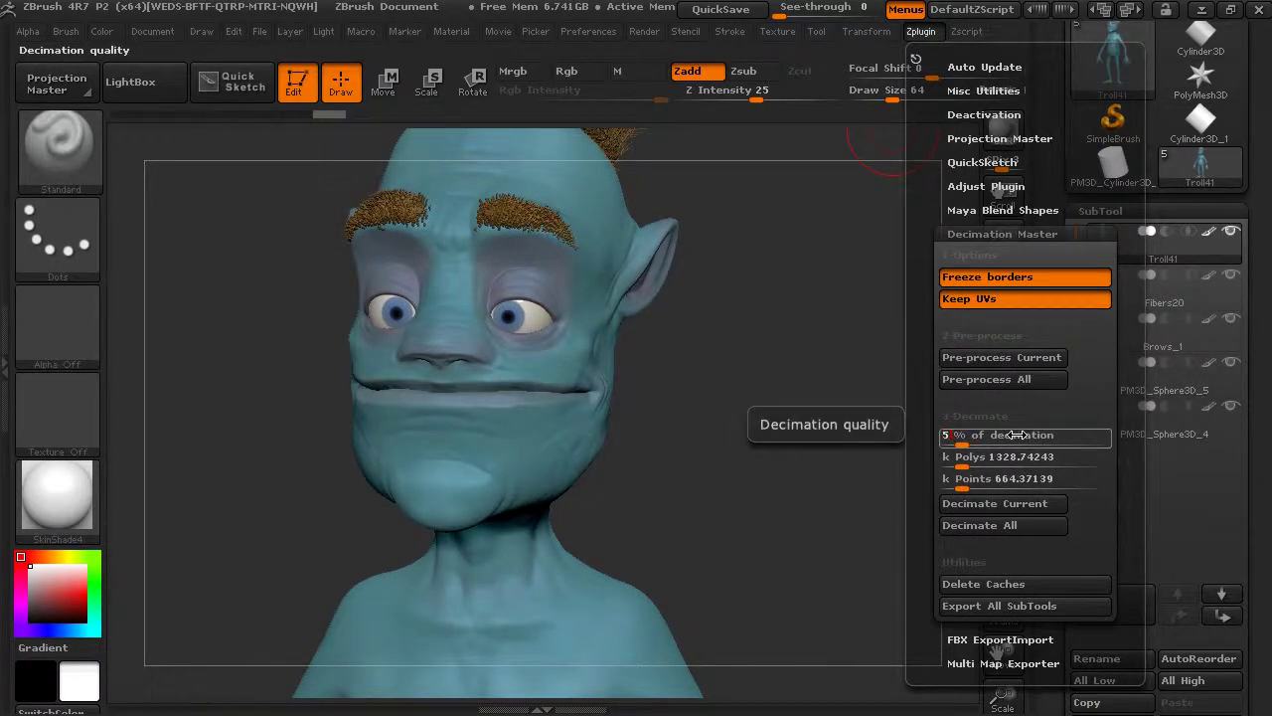
key(Return)
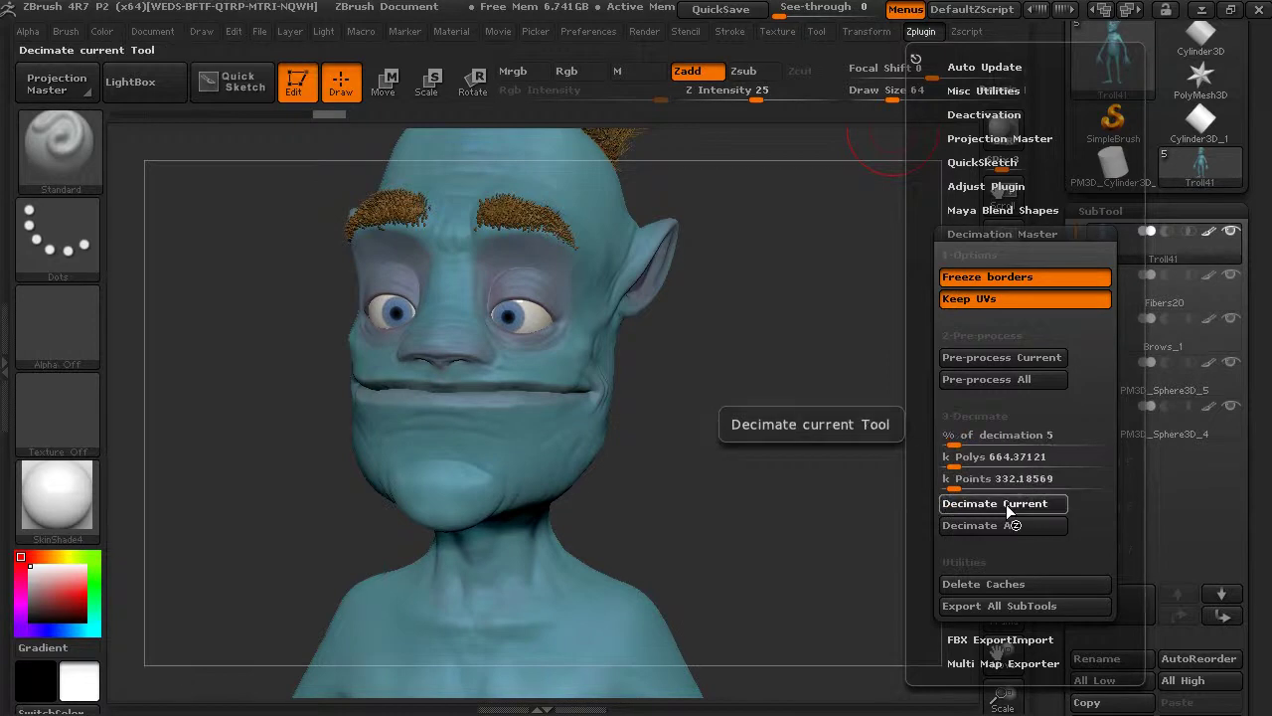
click(1007, 505)
Examine the decimated head up close with the polygon wireframe displayed, and compare it with the wireframe hidden.
drag(818, 372, 833, 303)
key(shift)
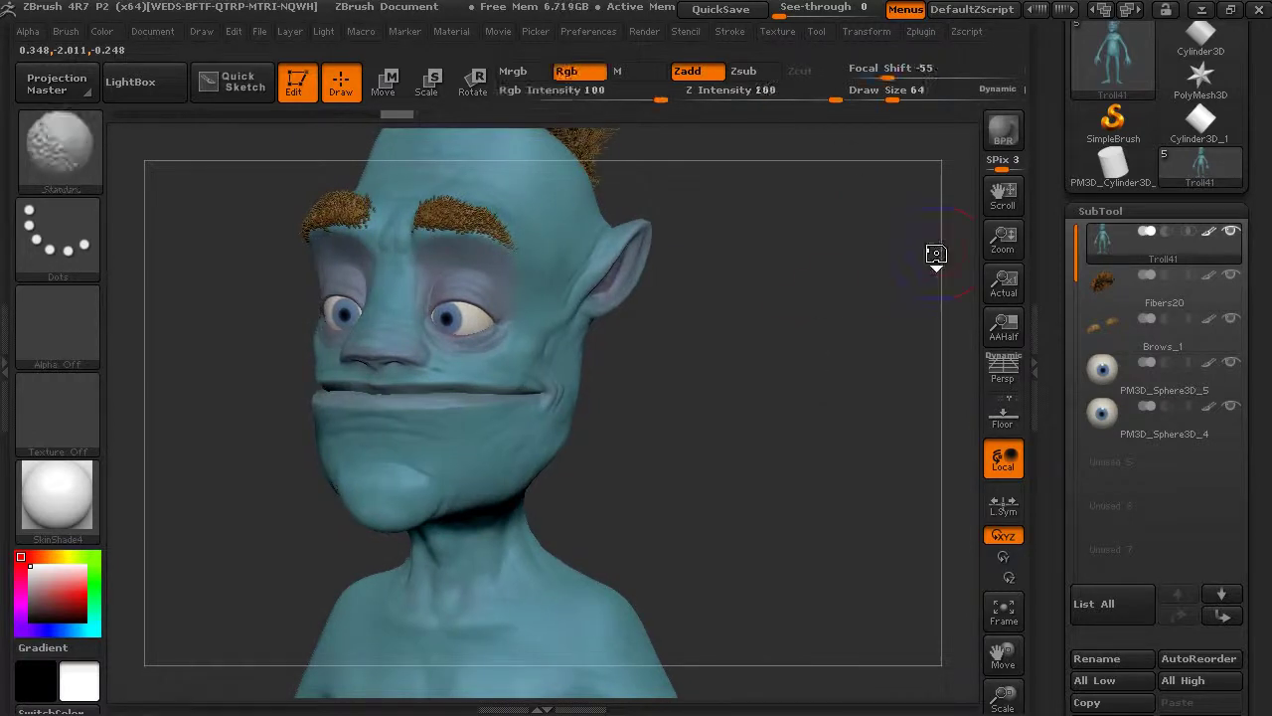
key(shift+f)
alt+drag(718, 421, 939, 522)
alt+drag(835, 392, 798, 418)
alt+drag(833, 234, 842, 334)
mouse_move(843, 334)
alt+mouse_down()
mouse_move(817, 350)
mouse_move(806, 391)
alt+mouse_up()
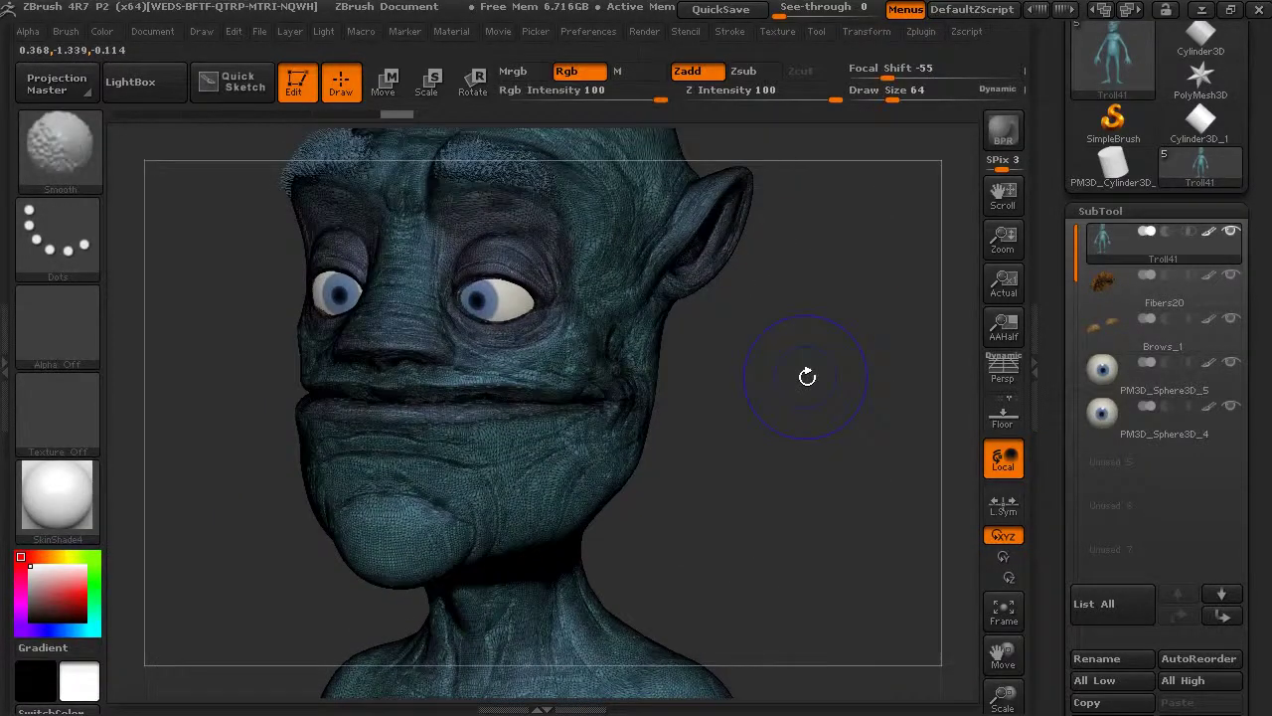
key(shift+f)
alt+drag(855, 445, 743, 326)
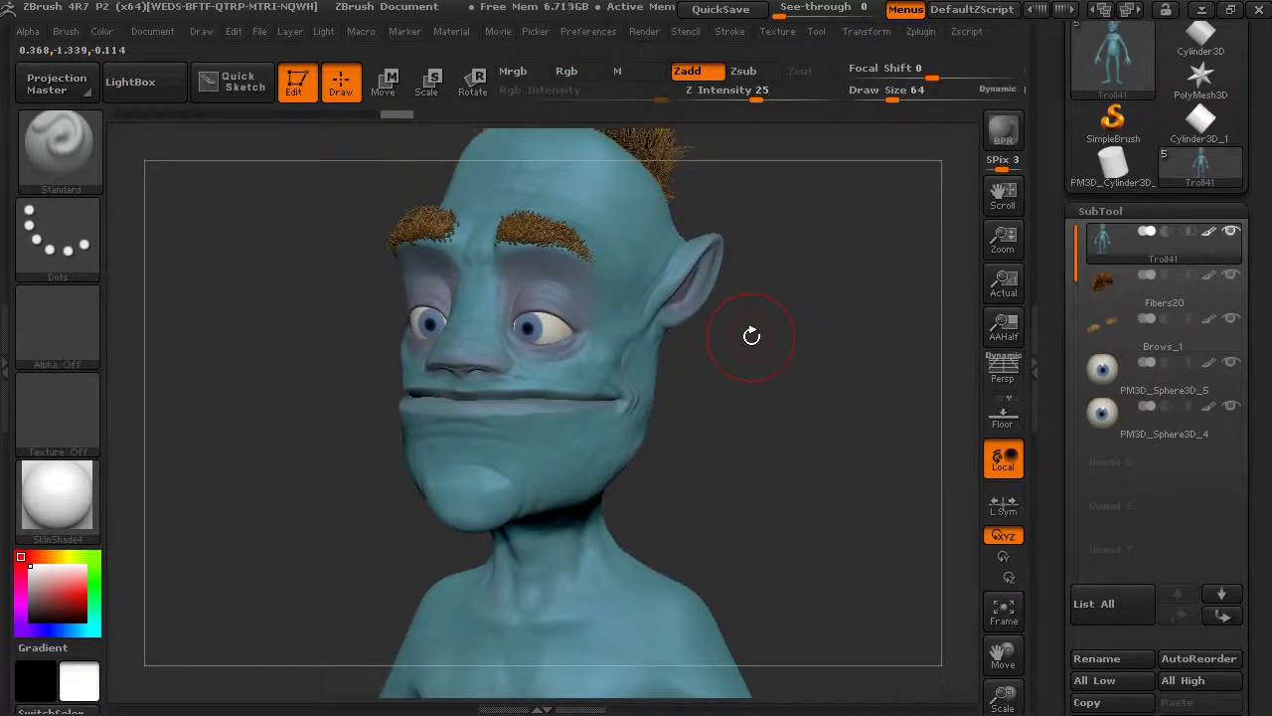
drag(782, 378, 692, 372)
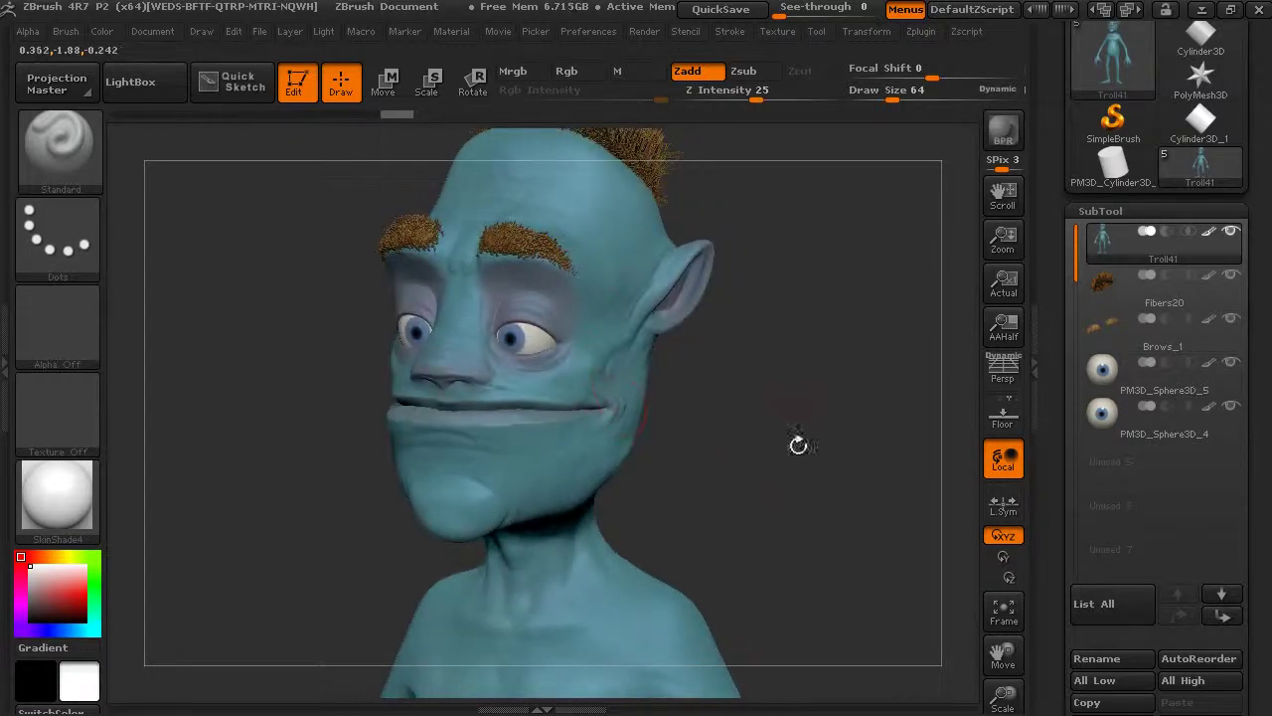
drag(798, 443, 827, 336)
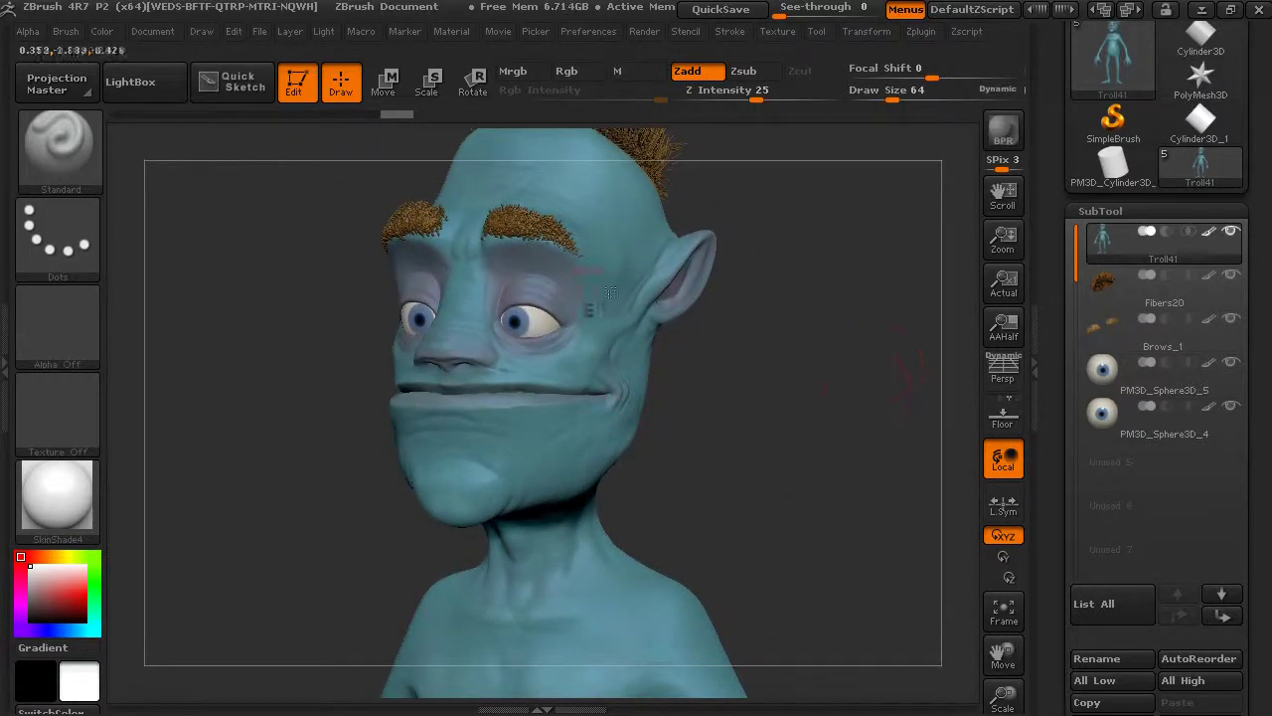
drag(865, 375, 886, 431)
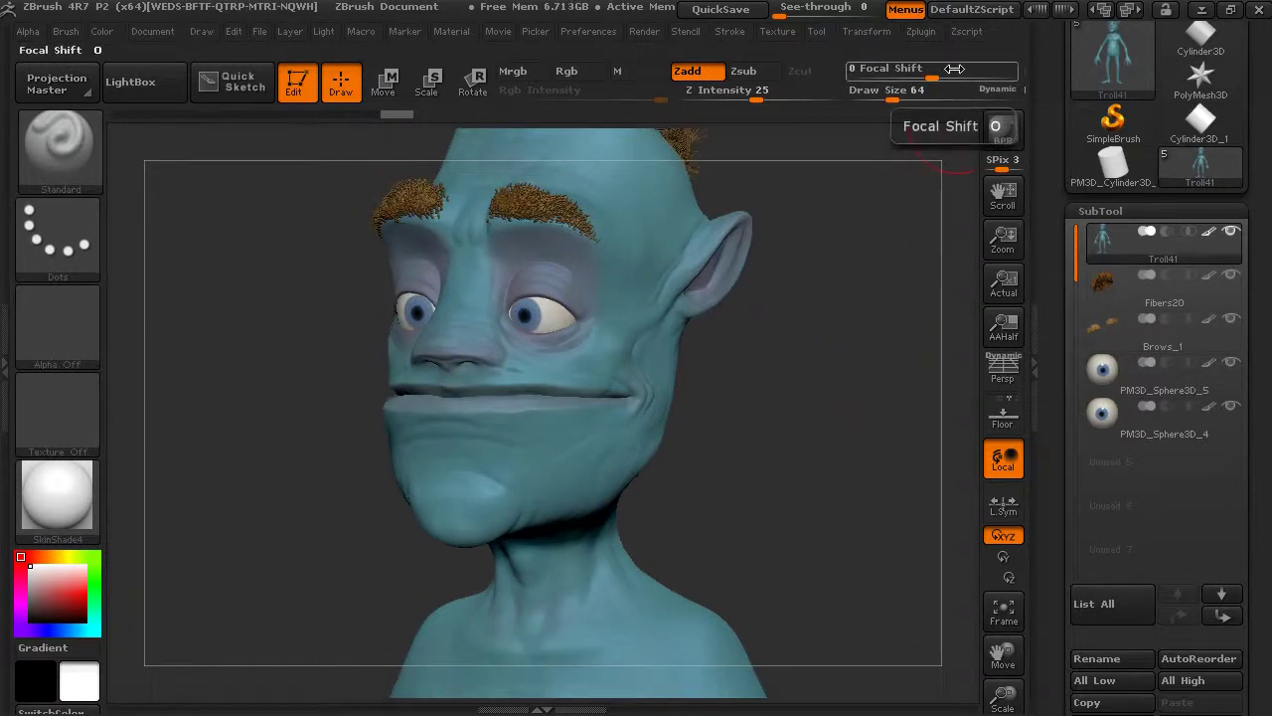
Set the percentage of decimation to 3, decimate the current subtool and check its polygon count.
click(920, 31)
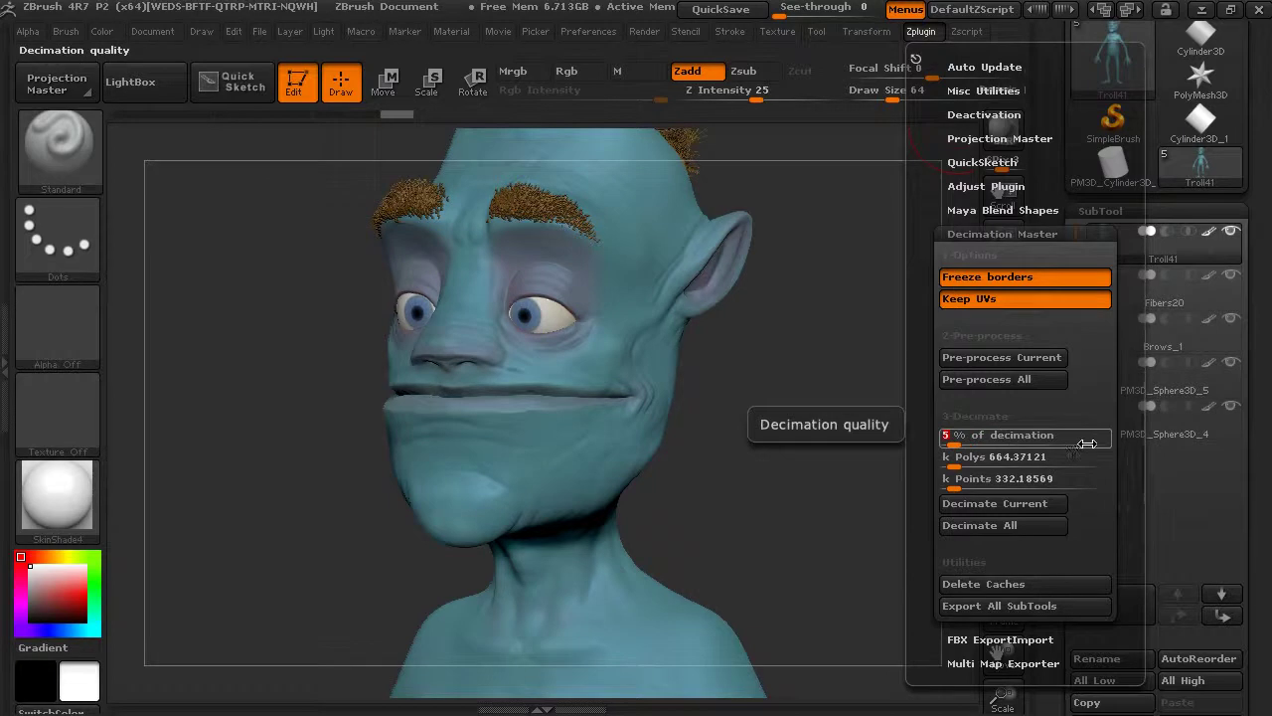
text(3)
key(Return)
click(1012, 505)
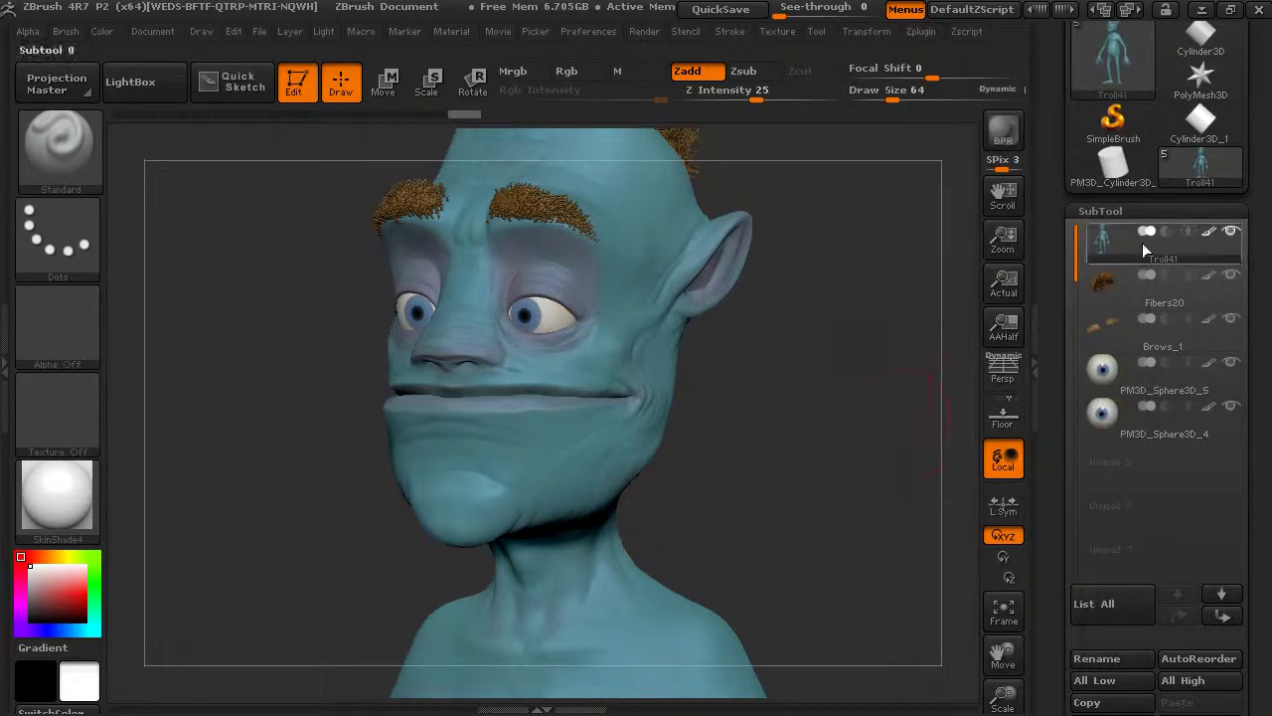
mouse_move(1142, 242)
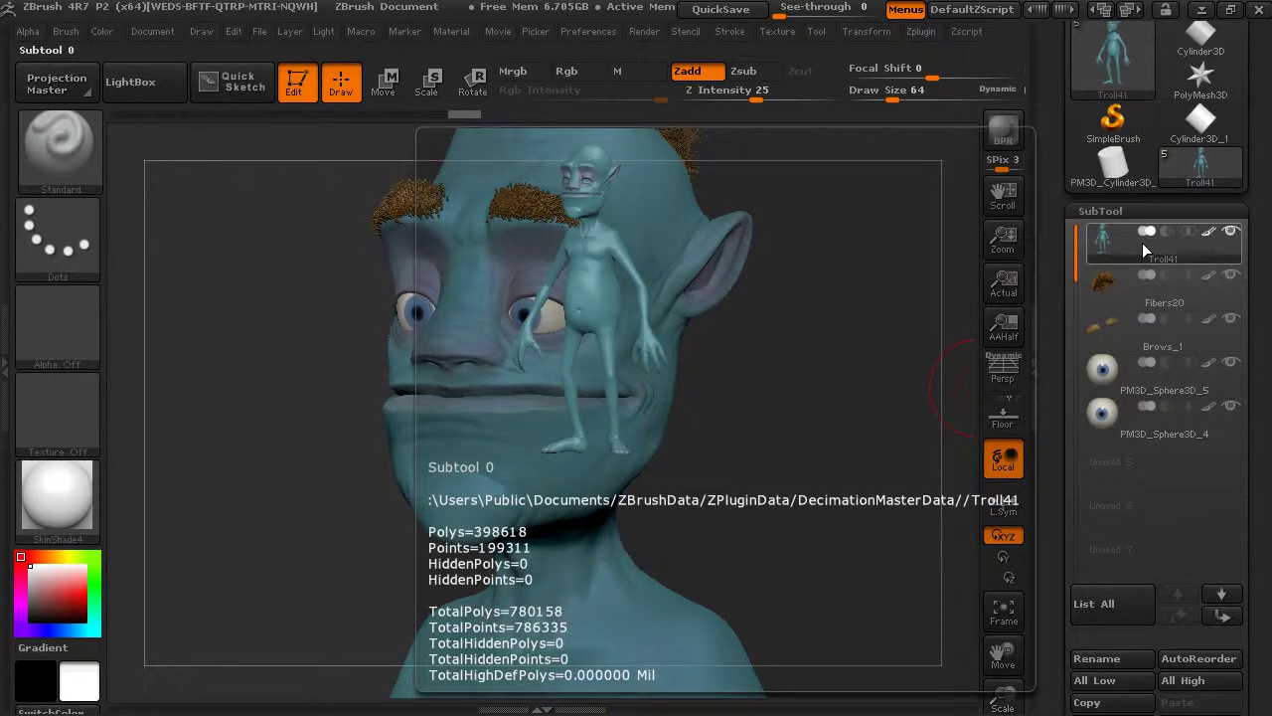
drag(797, 485, 825, 442)
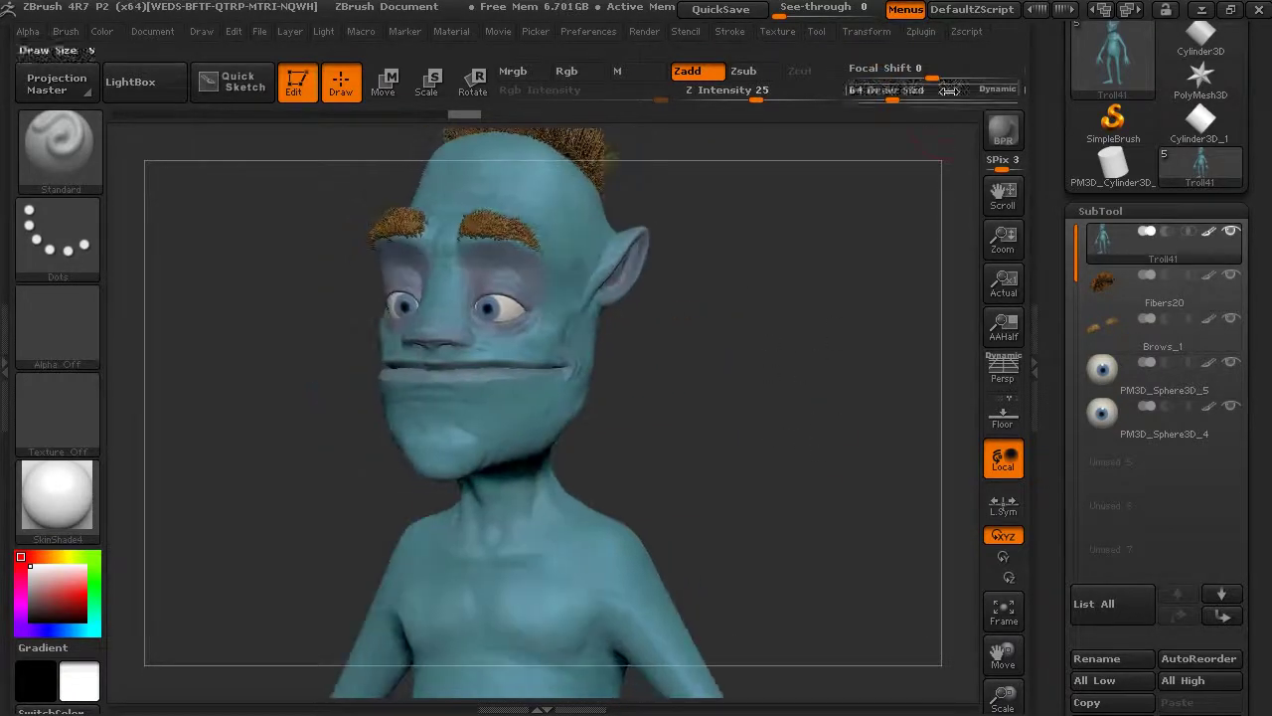
Set the percentage of decimation to 1 and decimate the current subtool.
click(922, 30)
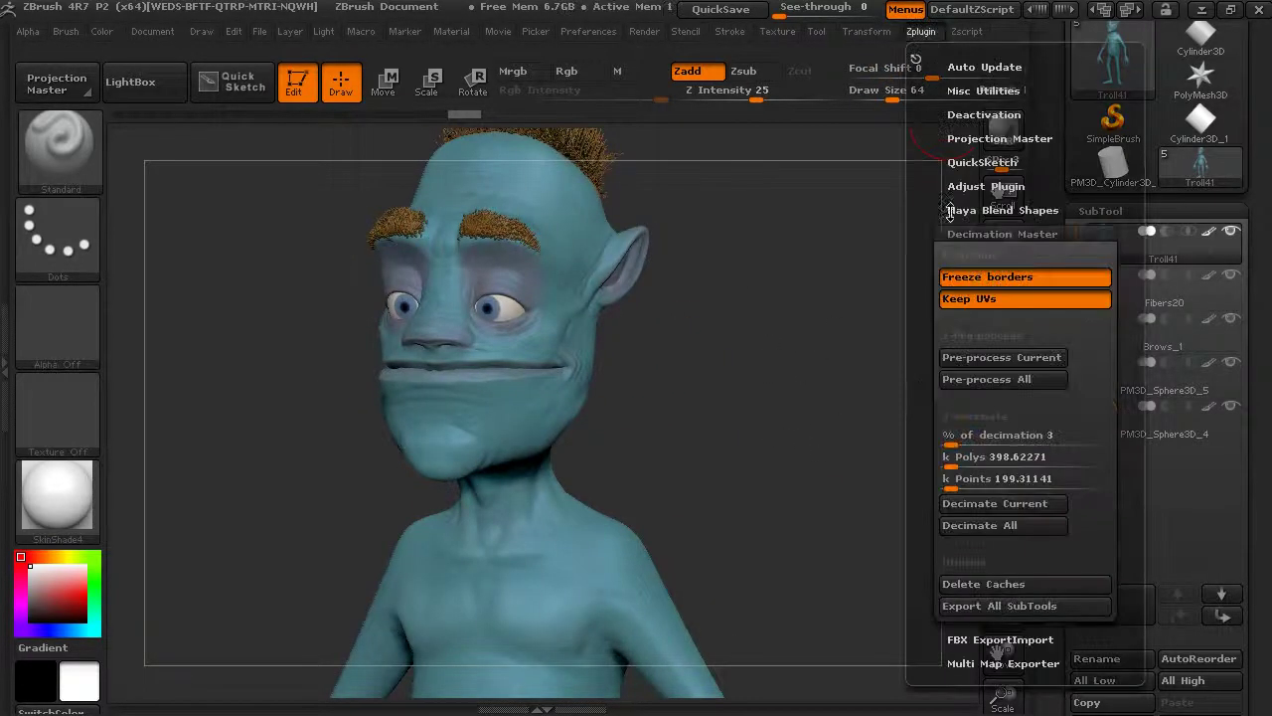
click(978, 442)
text(1)
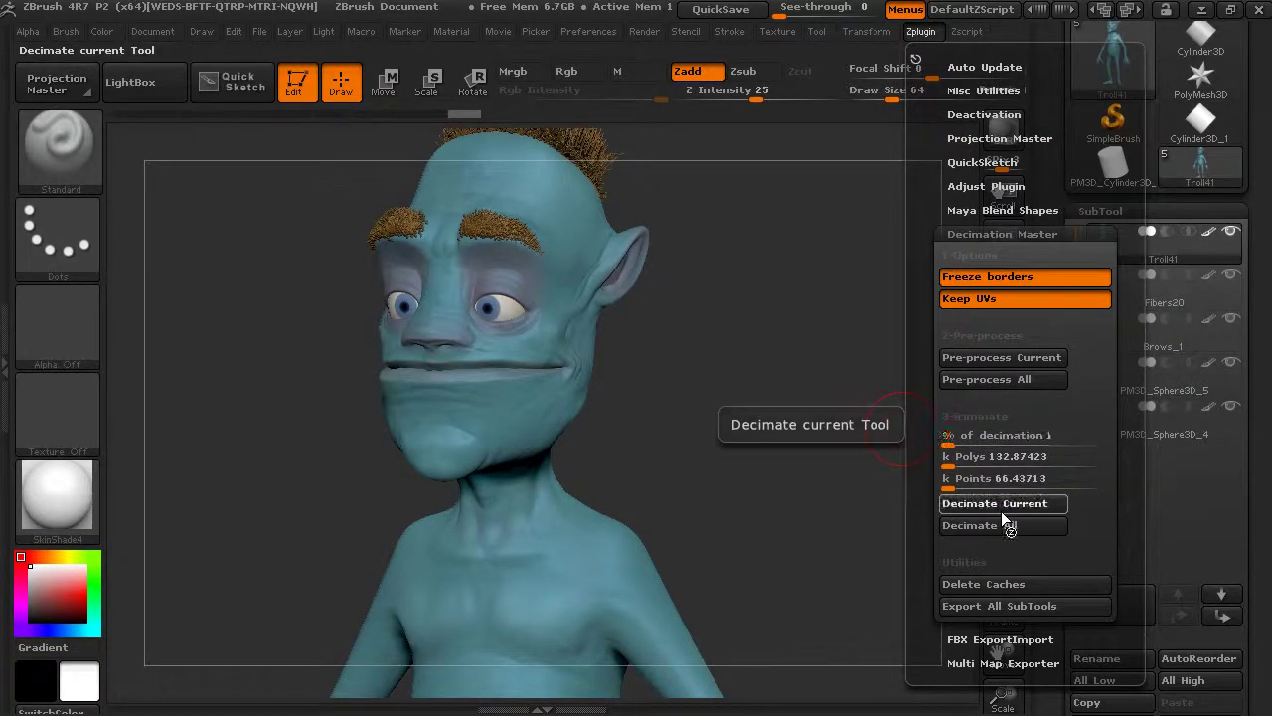
Examine the decimated troll's head and torso up close for loss of surface detail, and check the subtool's polygon count.
alt+drag(738, 340, 785, 341)
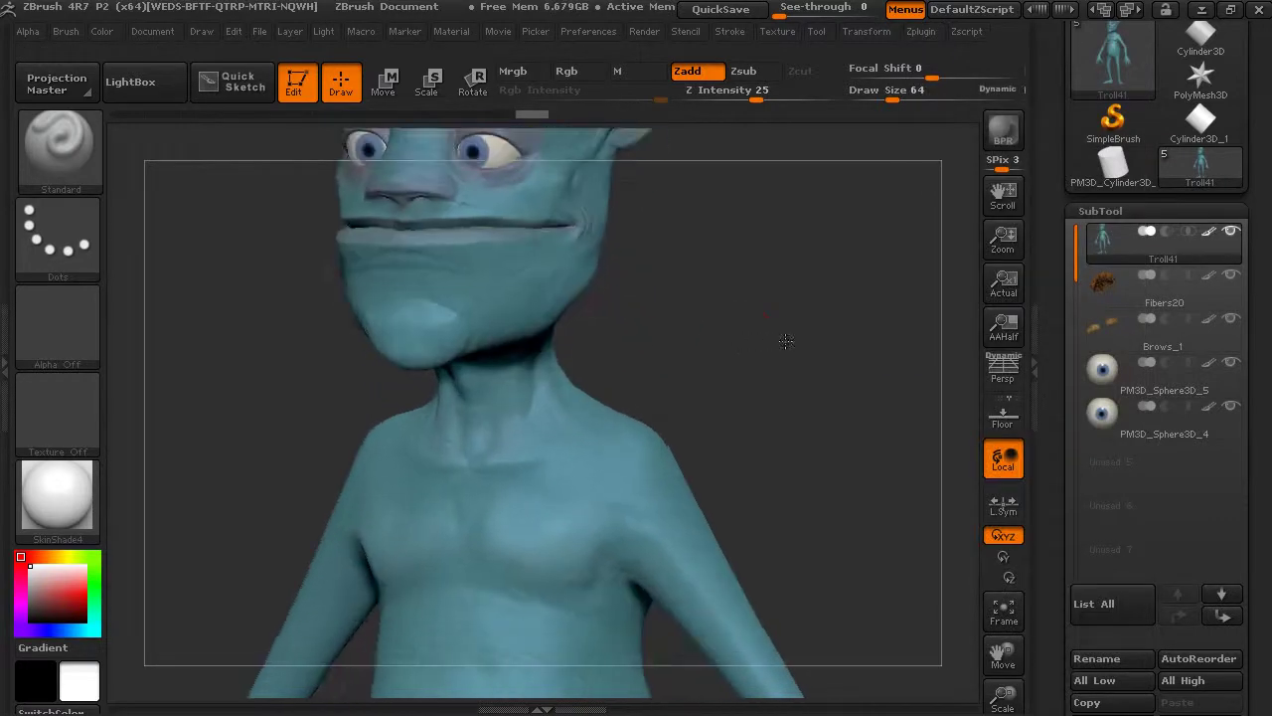
alt+drag(780, 292, 821, 446)
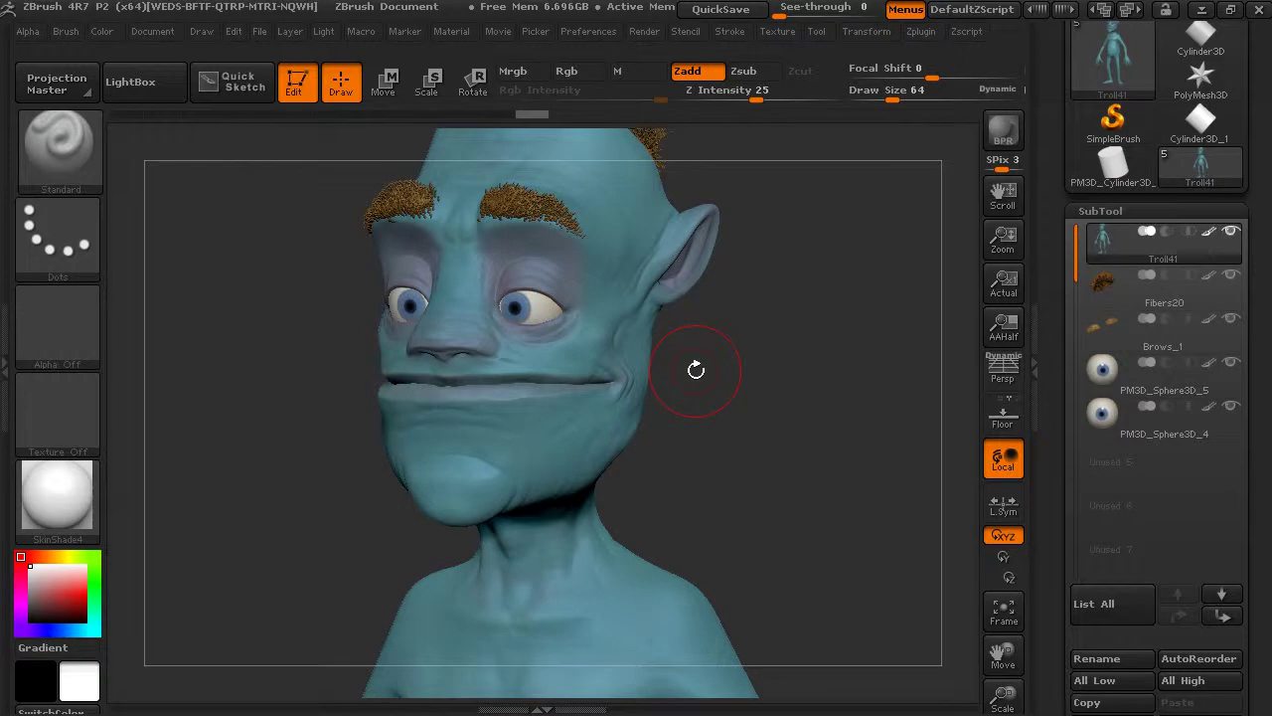
mouse_move(1122, 235)
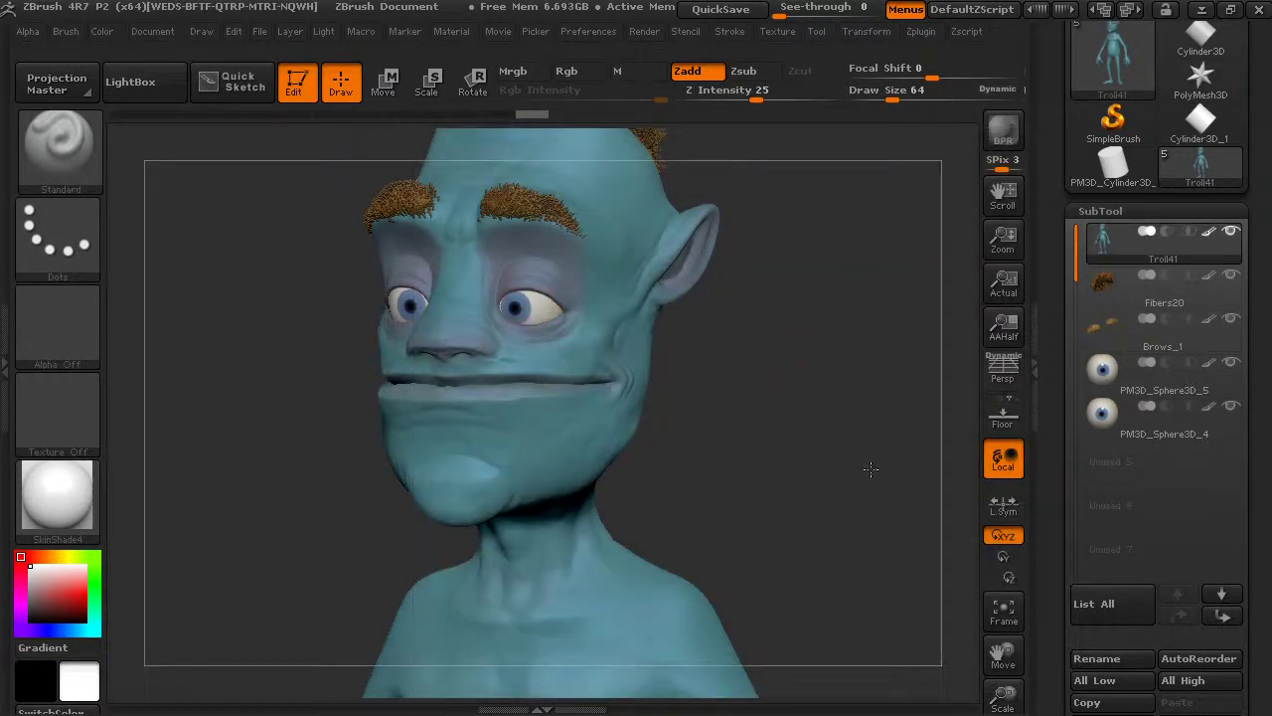
alt+drag(869, 468, 815, 466)
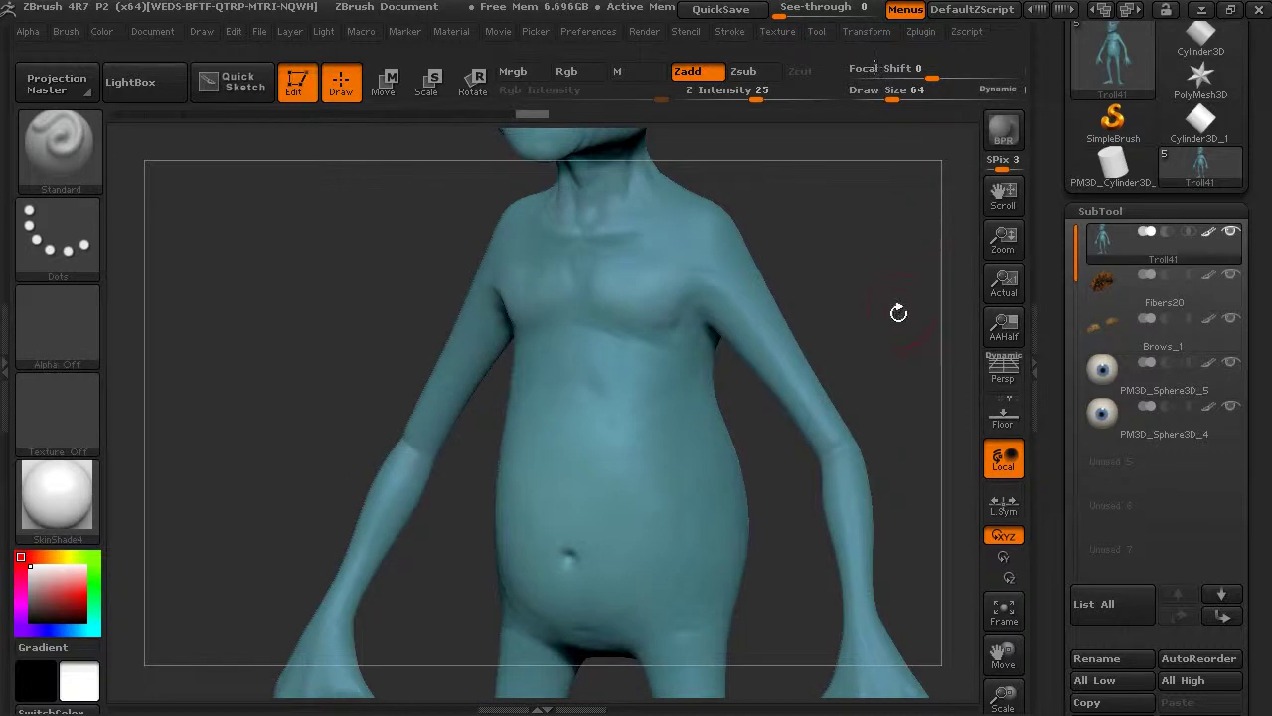
drag(898, 311, 962, 278)
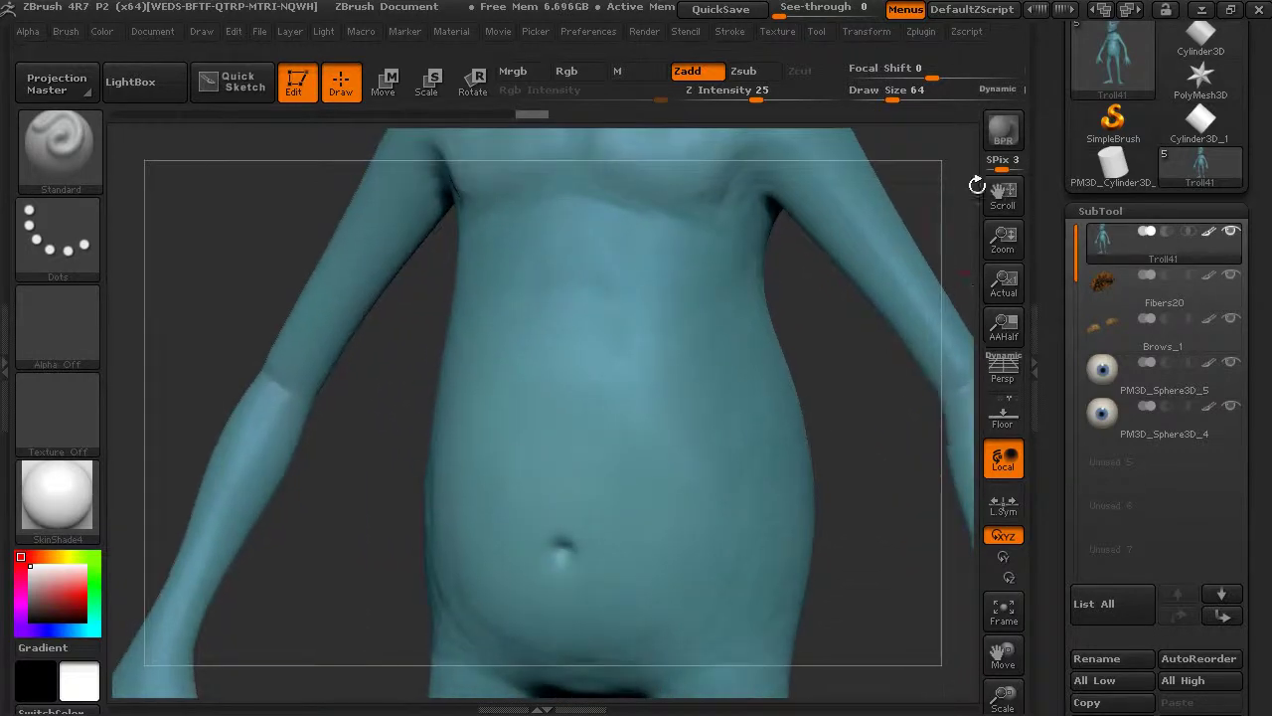
alt+drag(959, 207, 861, 407)
alt+drag(902, 286, 963, 278)
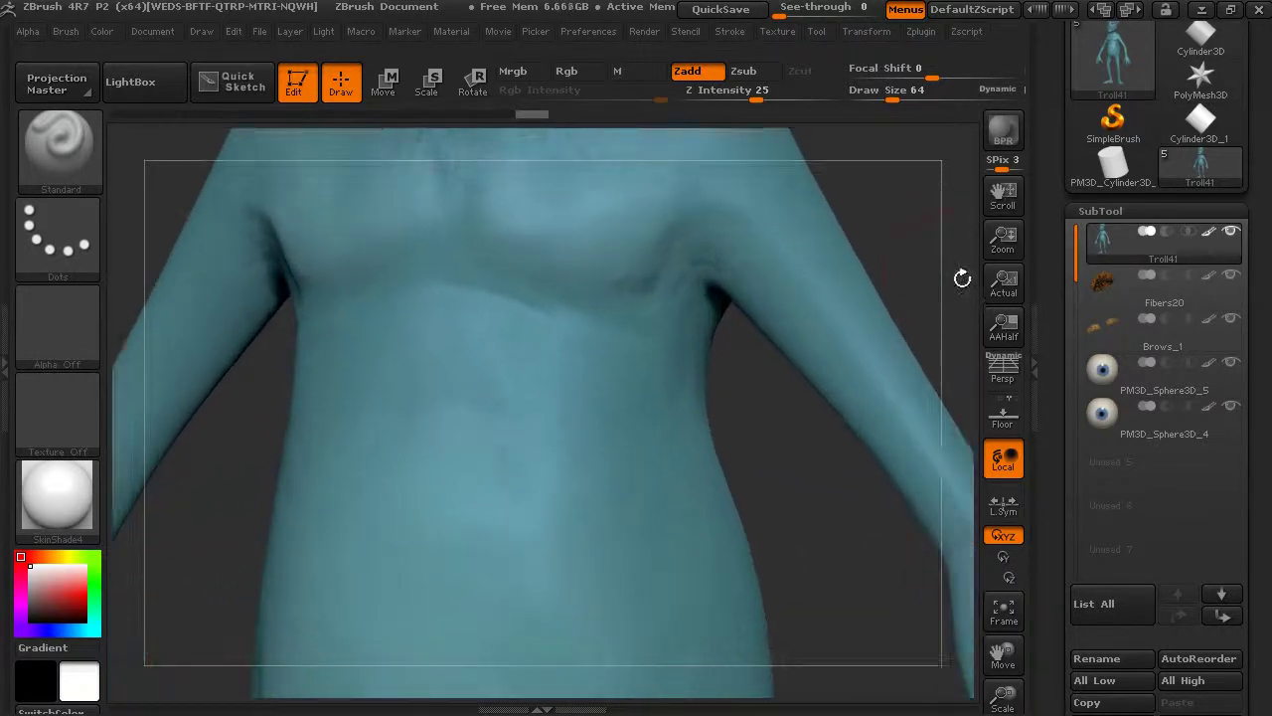
alt+drag(930, 205, 878, 309)
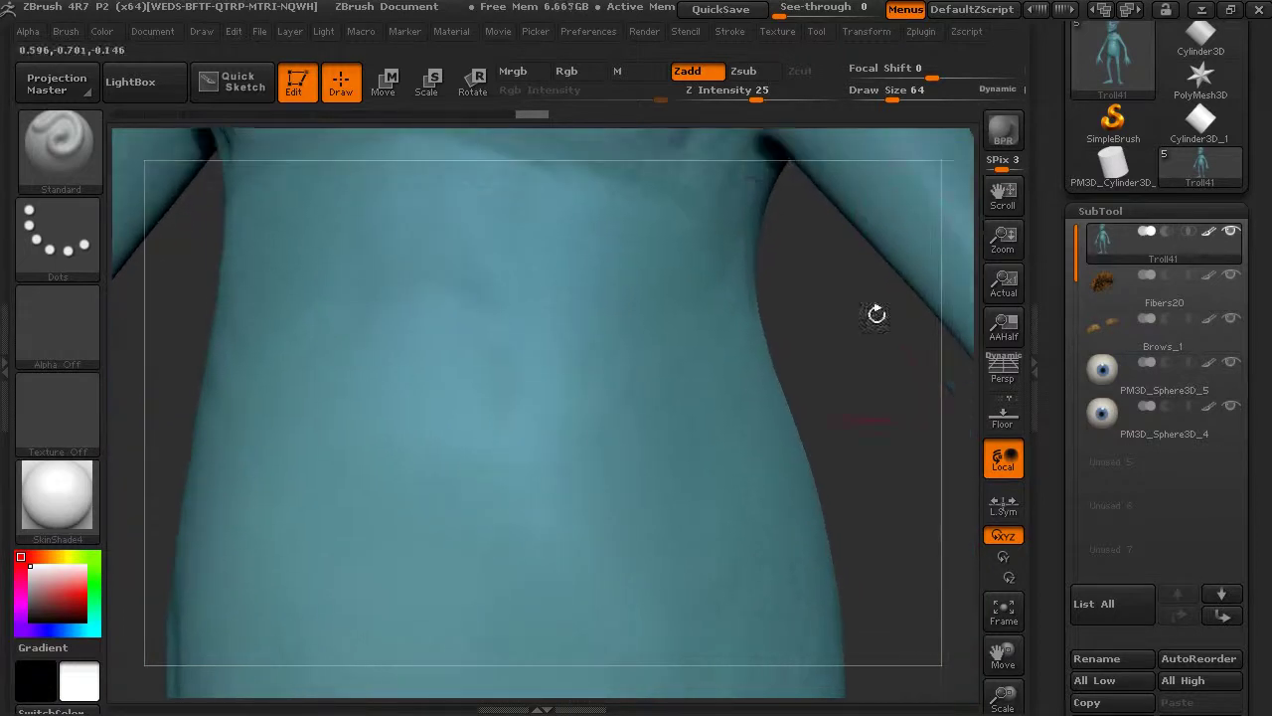
alt+drag(829, 394, 831, 471)
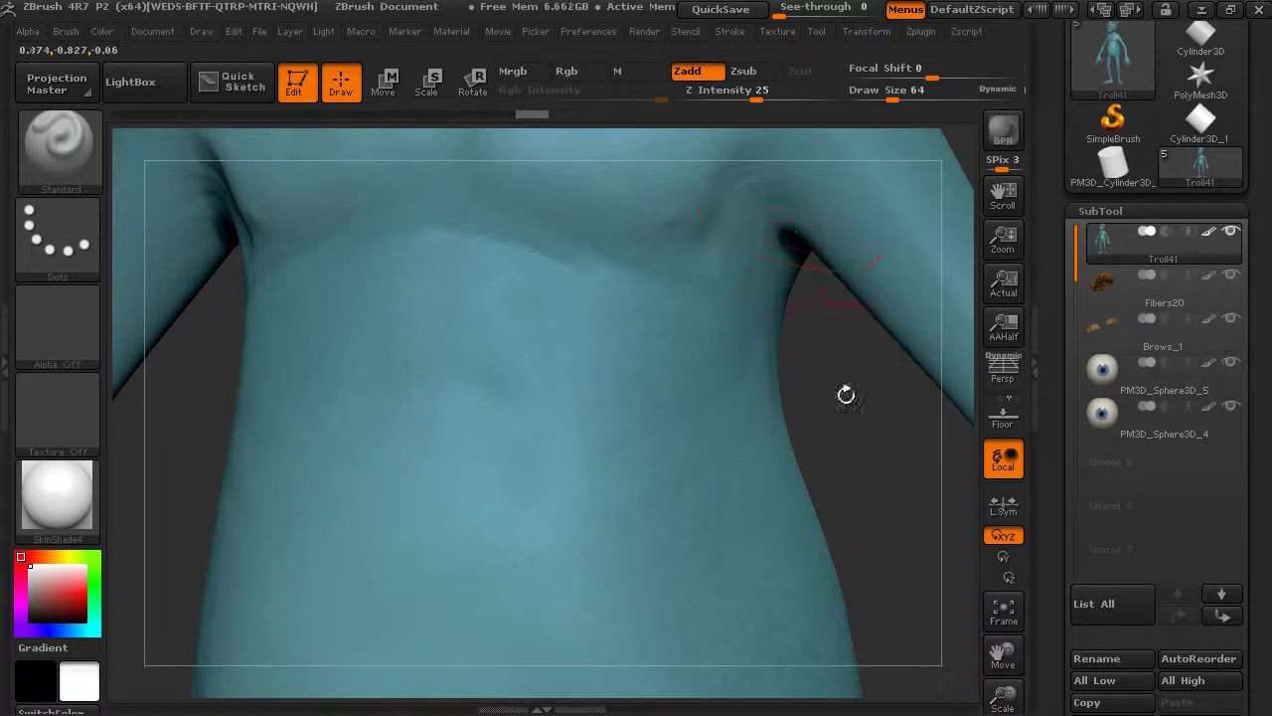
alt+drag(846, 395, 845, 337)
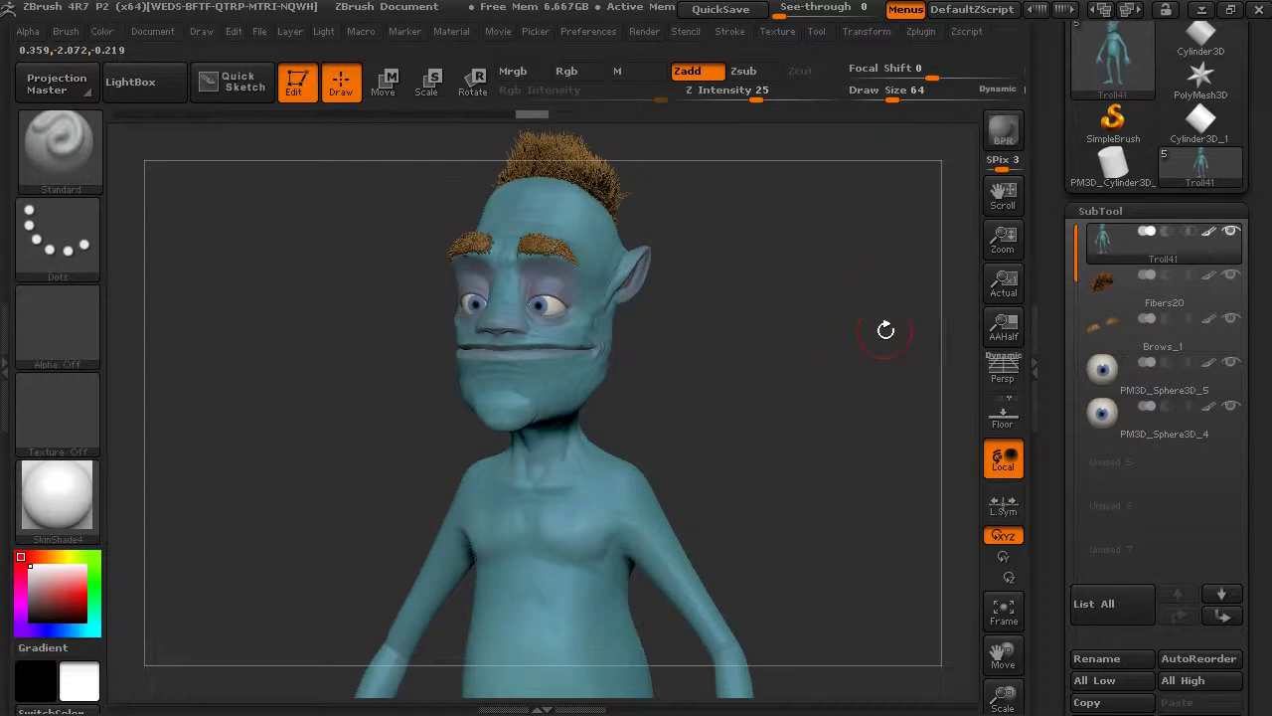
Send the decimated troll to Cinema 4D with GoZ.
drag(1062, 321, 1060, 252)
click(1105, 522)
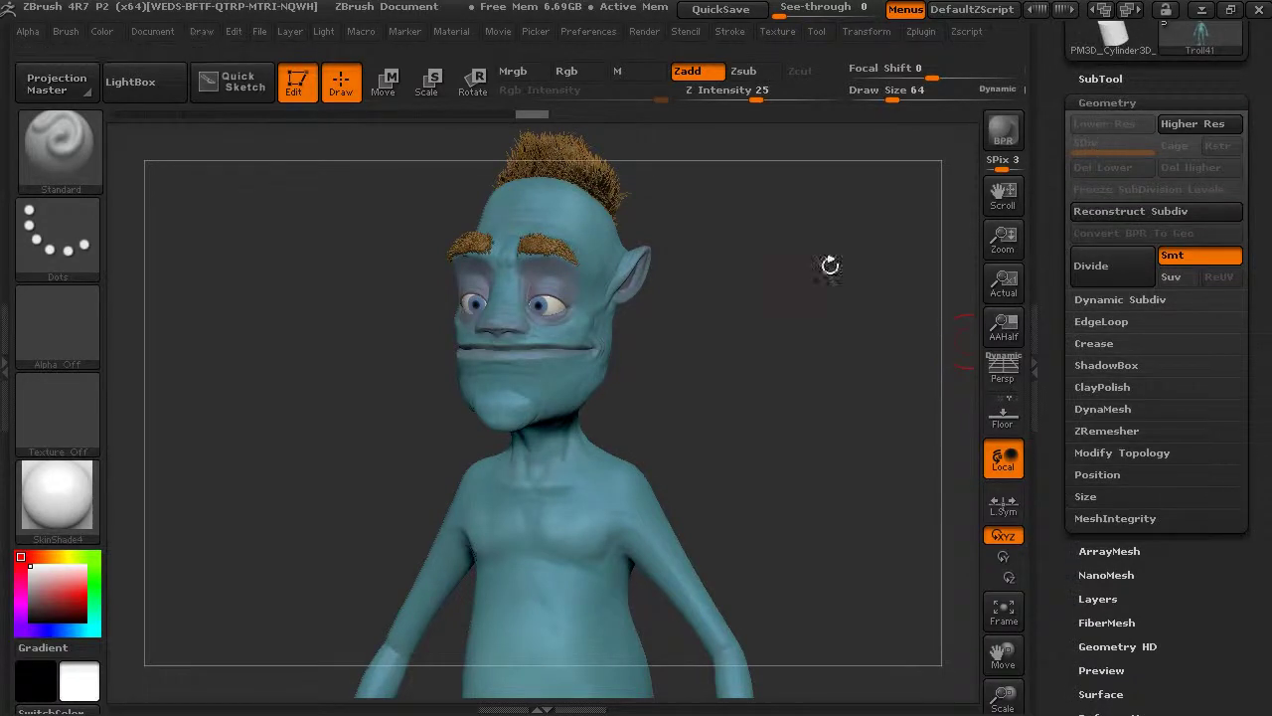
drag(1053, 129, 1052, 452)
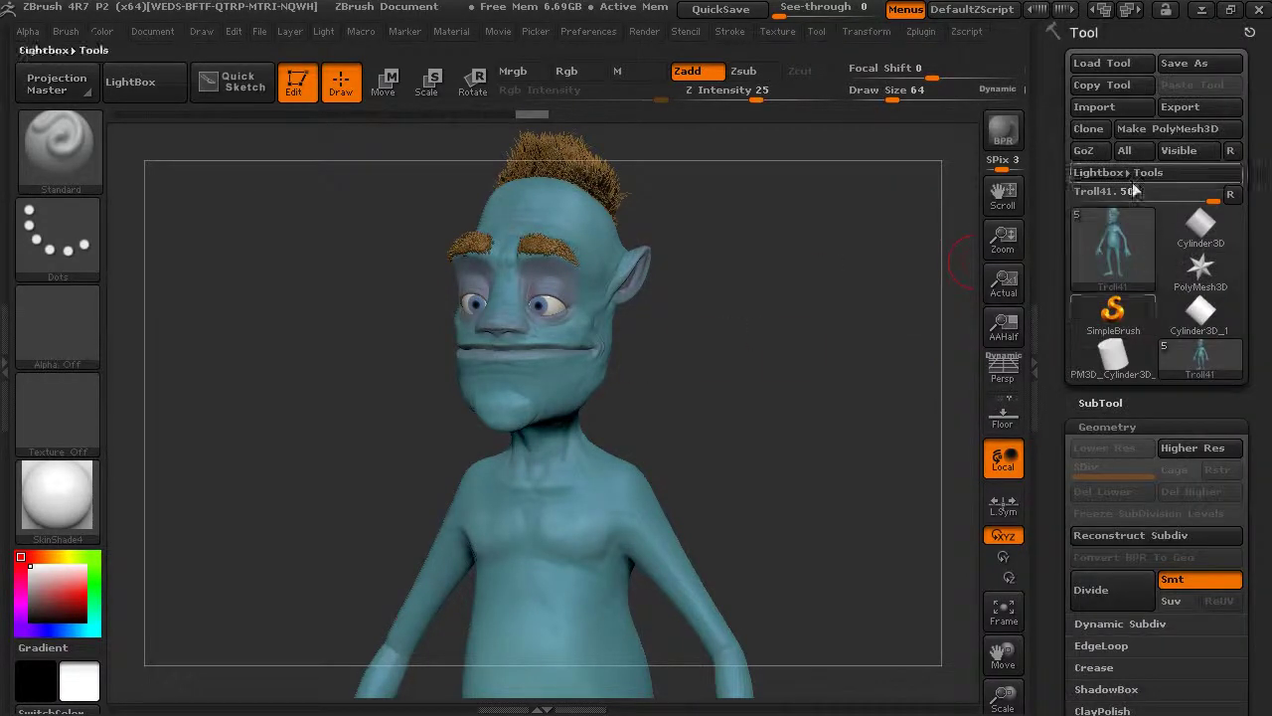
mouse_move(1118, 215)
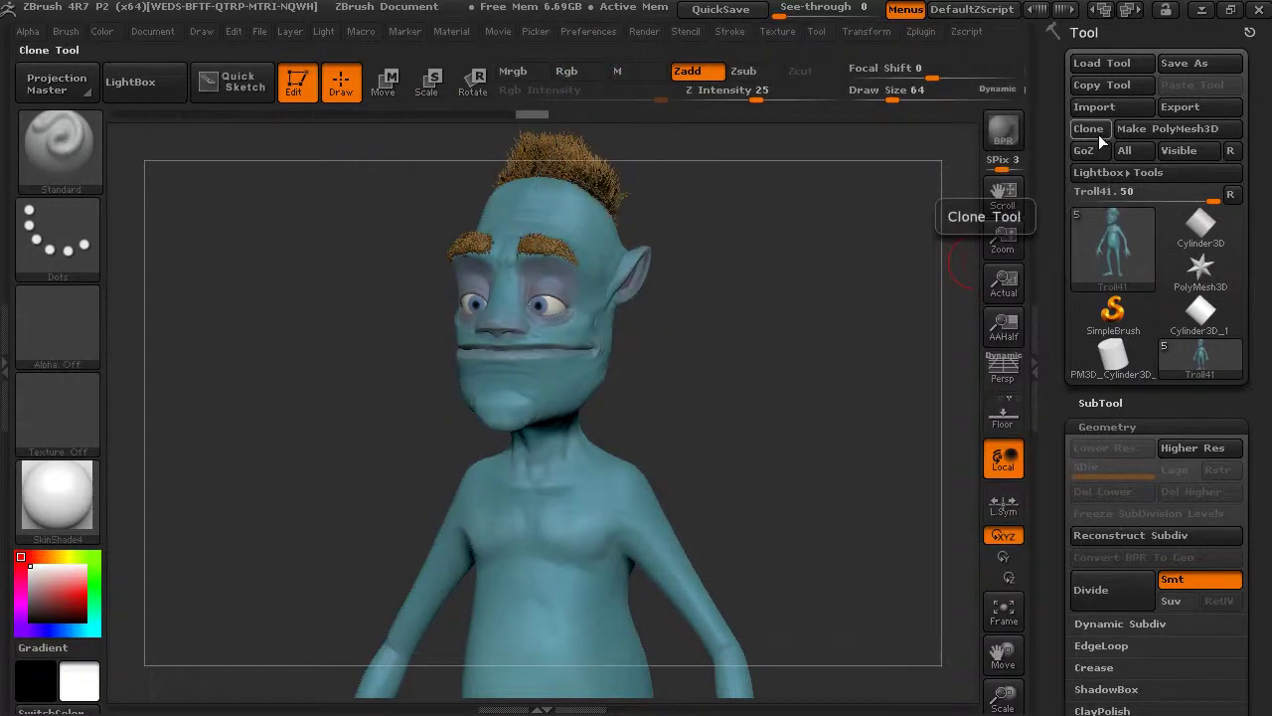
click(1086, 150)
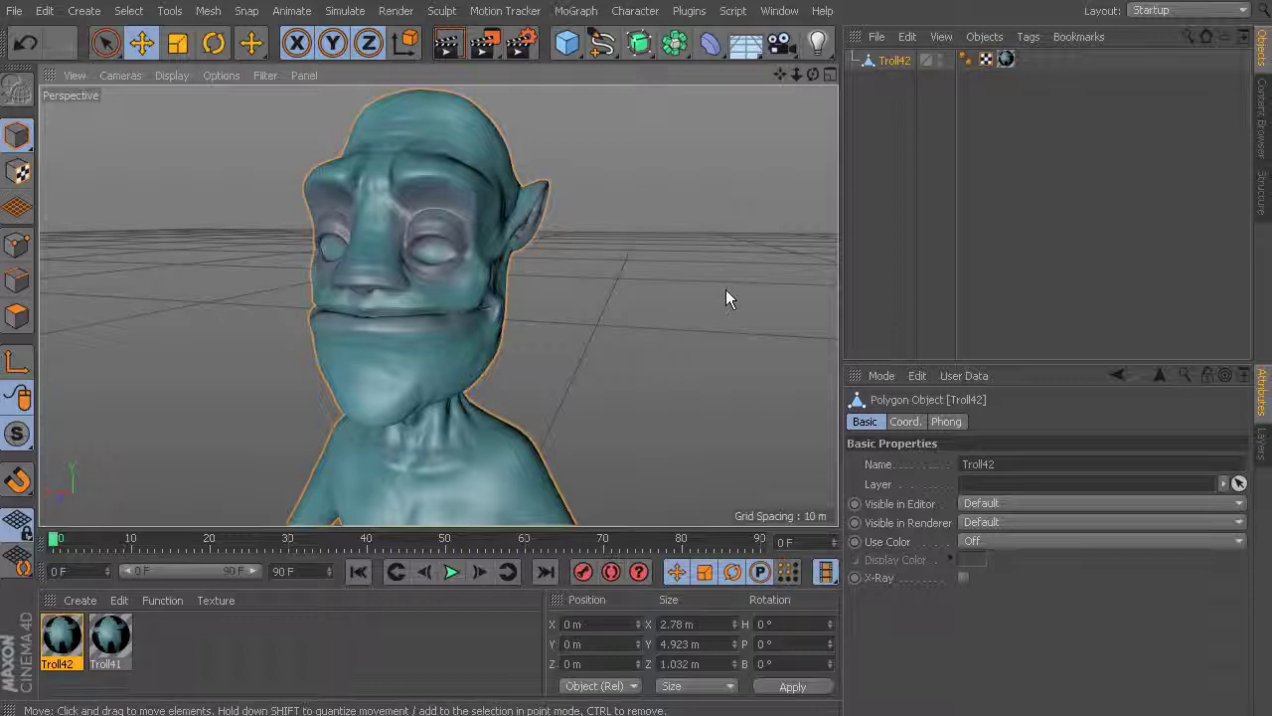
Display the polygon wireframe over the shaded troll in Cinema 4D and examine the triangle density on the face.
alt+drag(726, 289, 686, 307)
alt+right_drag(686, 307, 566, 269)
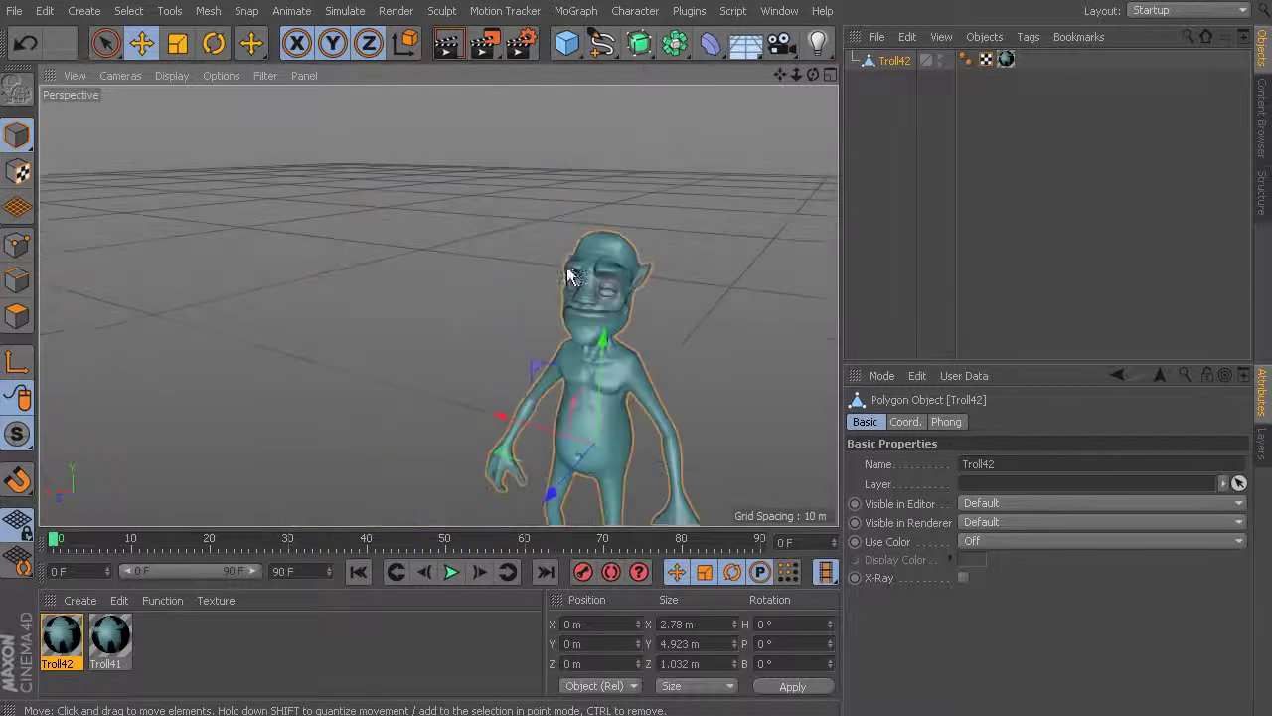
alt+middle_drag(567, 269, 565, 242)
alt+right_drag(565, 243, 668, 247)
scroll(668, 248, down, 8)
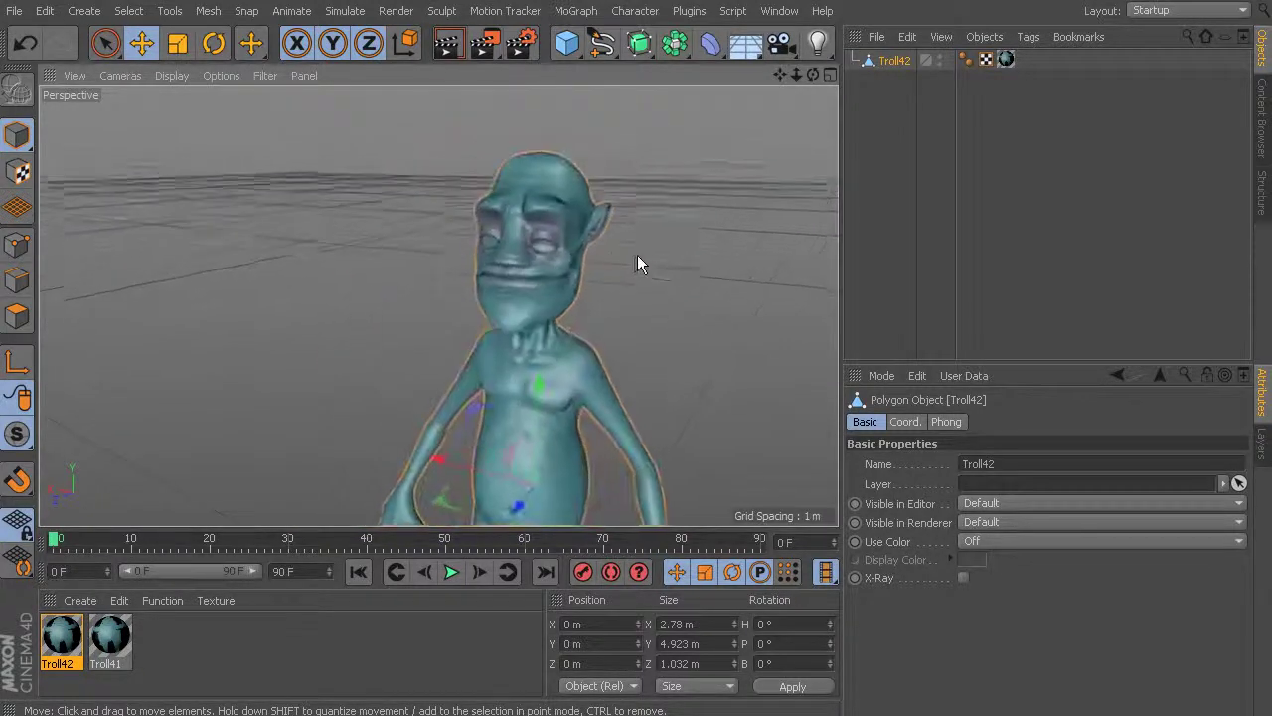
click(171, 76)
click(193, 124)
scroll(587, 211, up, 6)
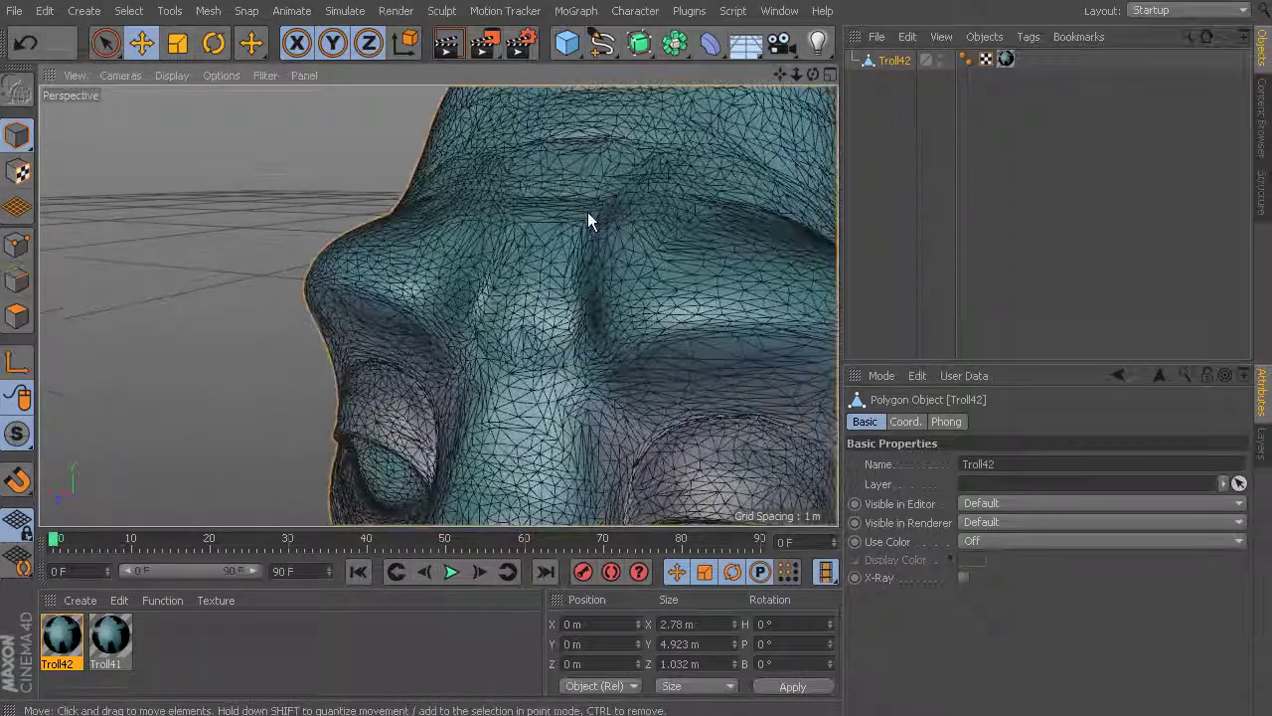
scroll(587, 211, down, 2)
scroll(582, 228, down, 10)
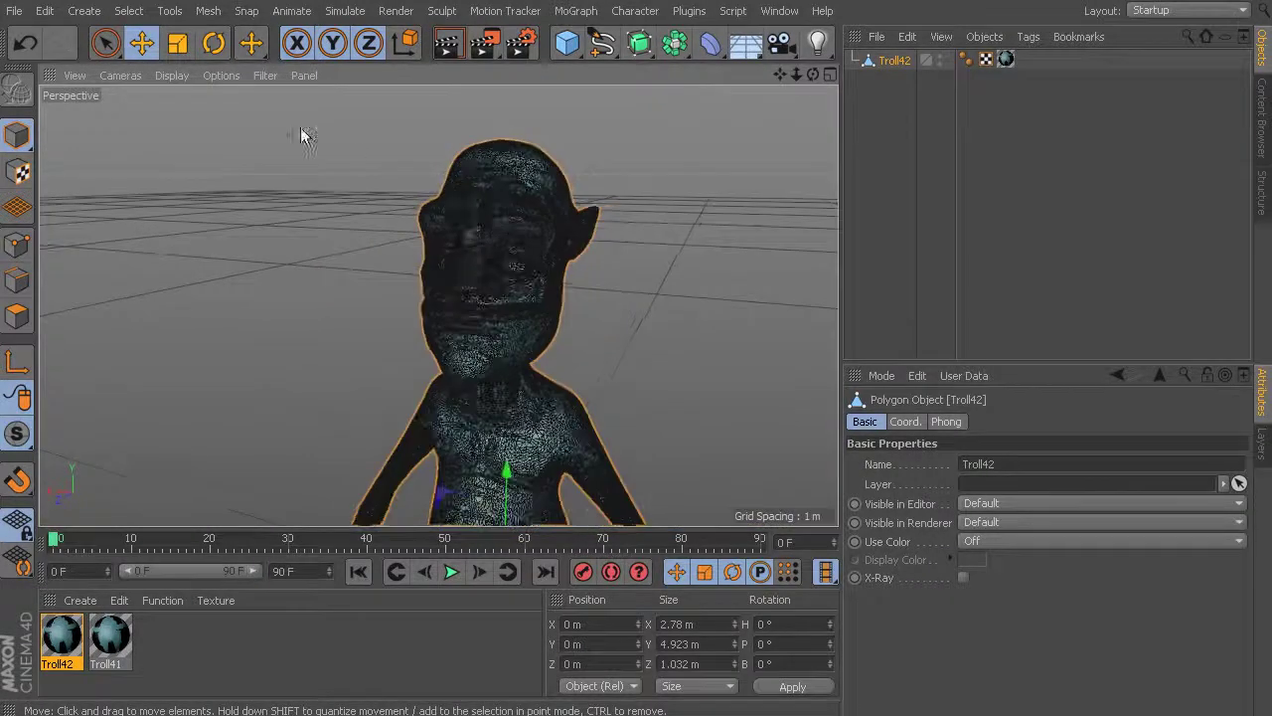
Return the viewport to shading without wireframe lines and inspect the troll's whole body from another angle.
click(121, 76)
mouse_move(142, 112)
click(171, 75)
click(199, 103)
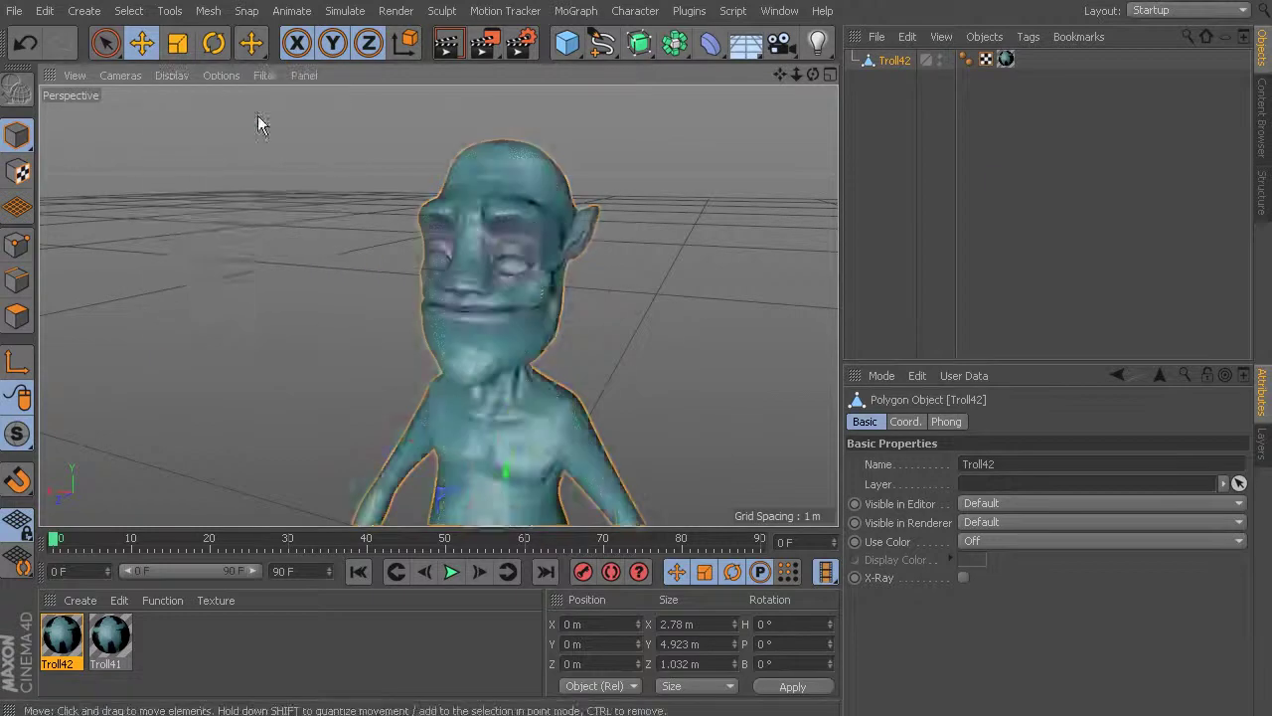
scroll(497, 221, down, 5)
alt+drag(561, 253, 488, 220)
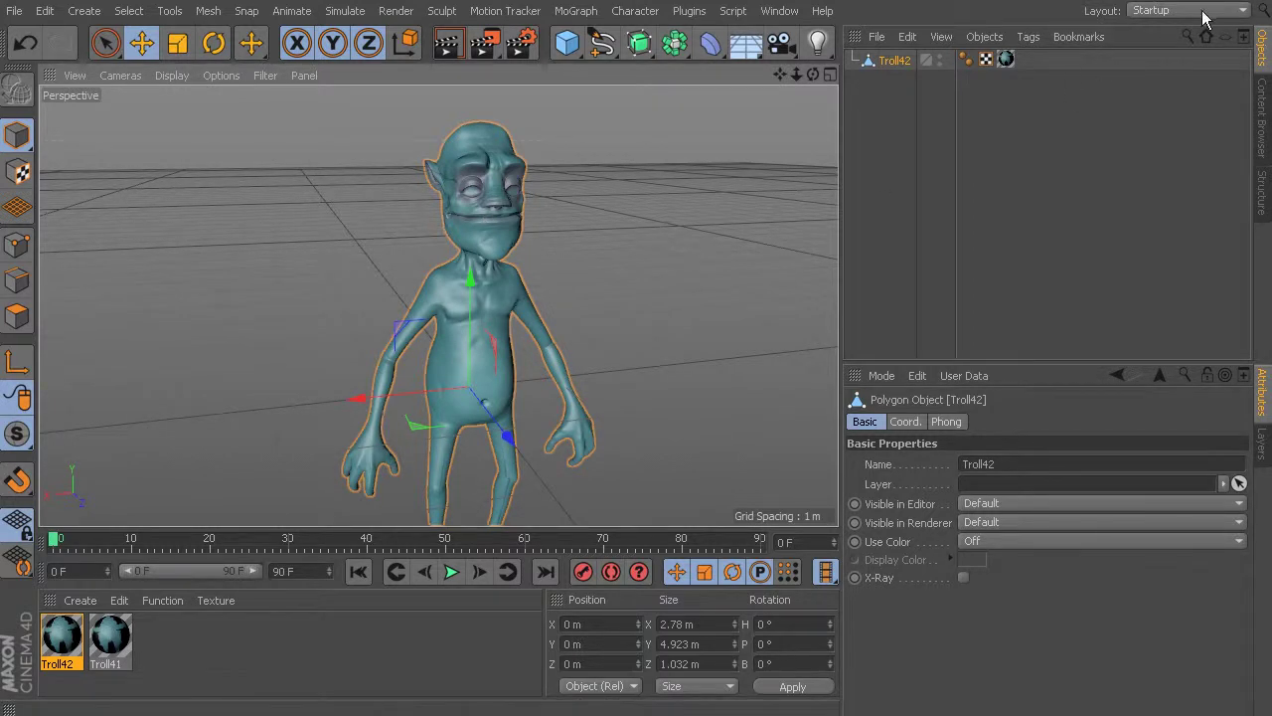
Switch back to ZBrush and bring the decimated troll's head and upper body into view.
click(1242, 1)
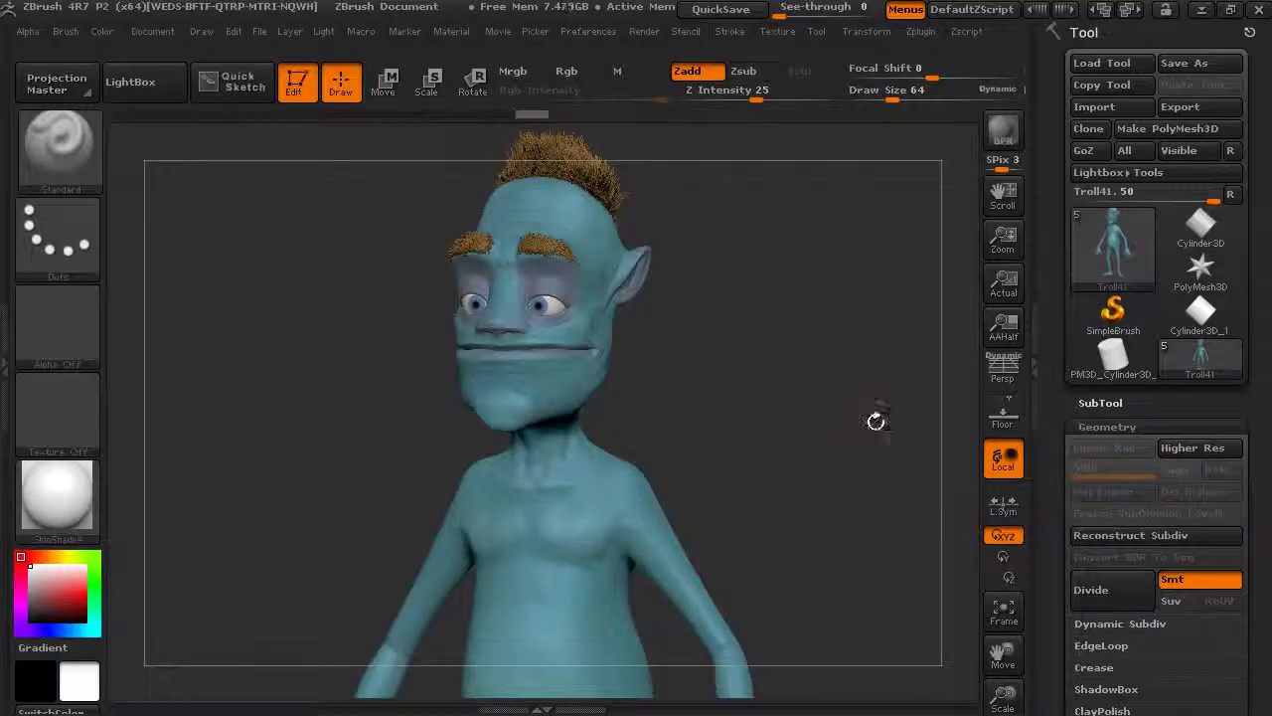
drag(844, 494, 773, 477)
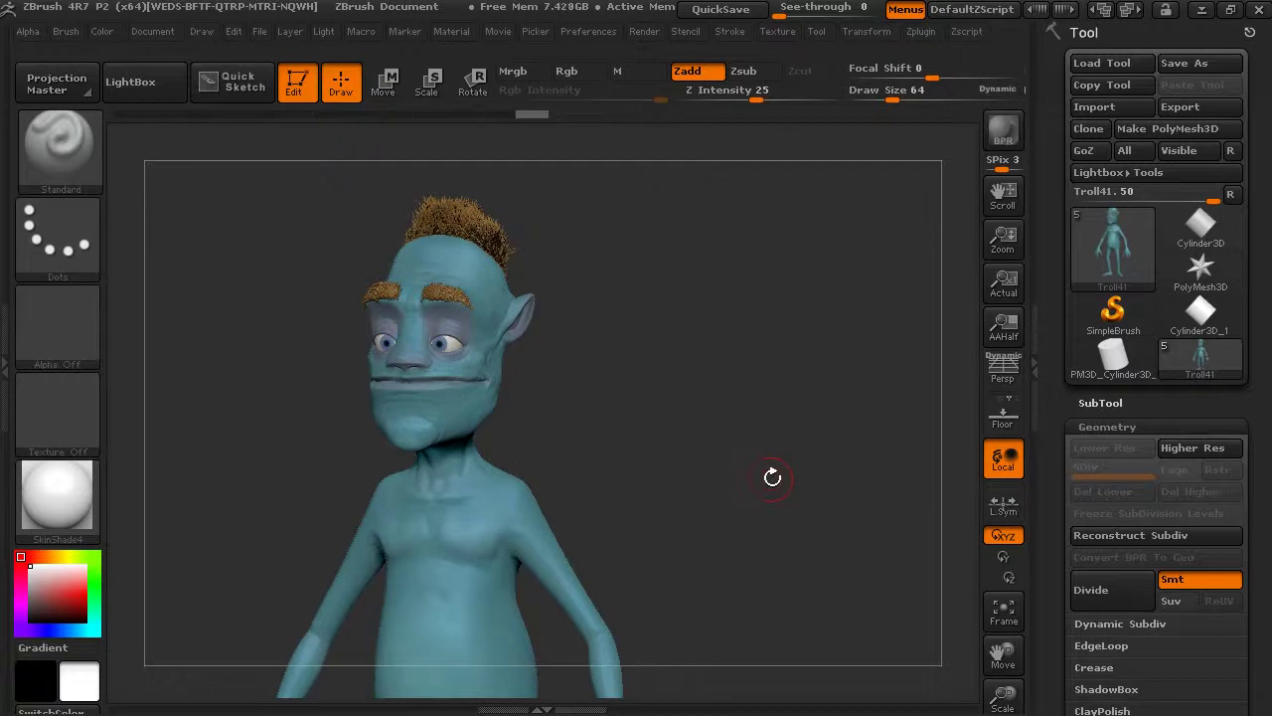